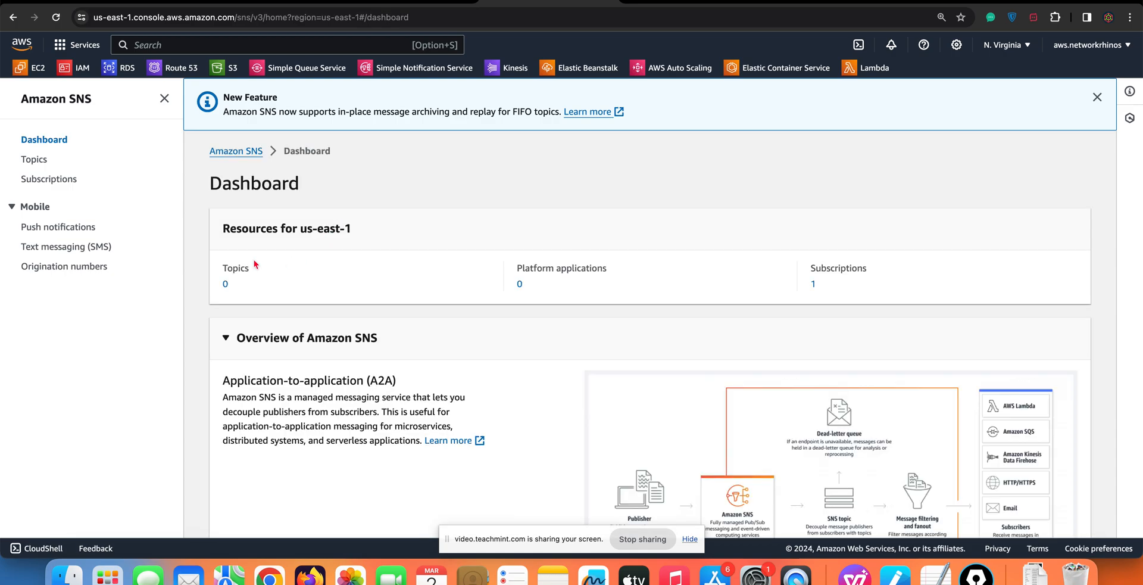
# Start creating a new SNS topic and set its type to Standard
pyautogui.moveTo(222, 269); pyautogui.dragTo(251, 269)
pyautogui.click(35, 162)
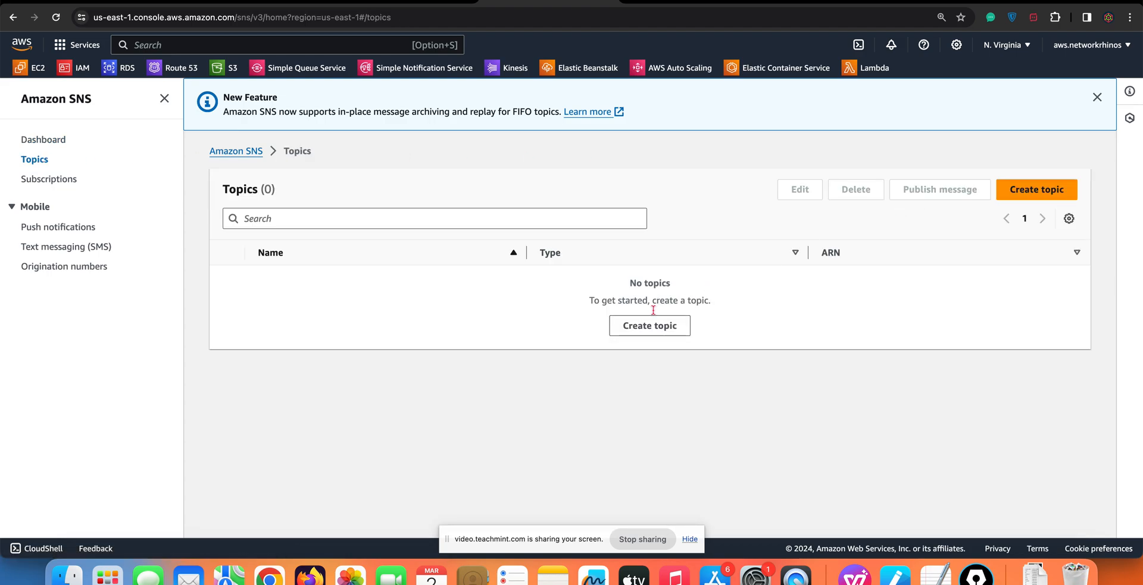
pyautogui.click(649, 327)
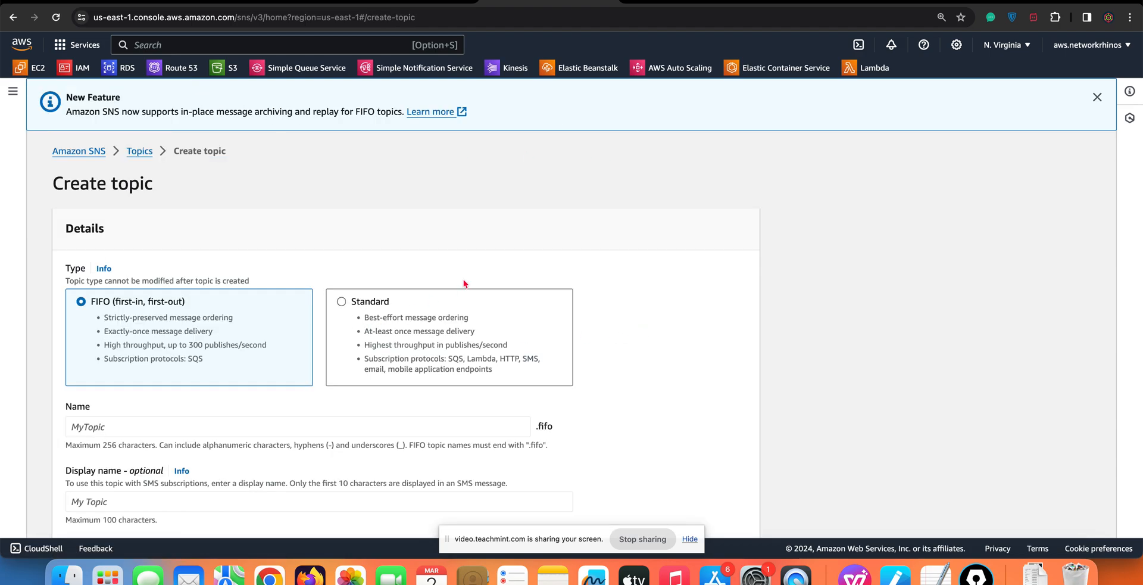
pyautogui.scroll(-2, 460, 285)
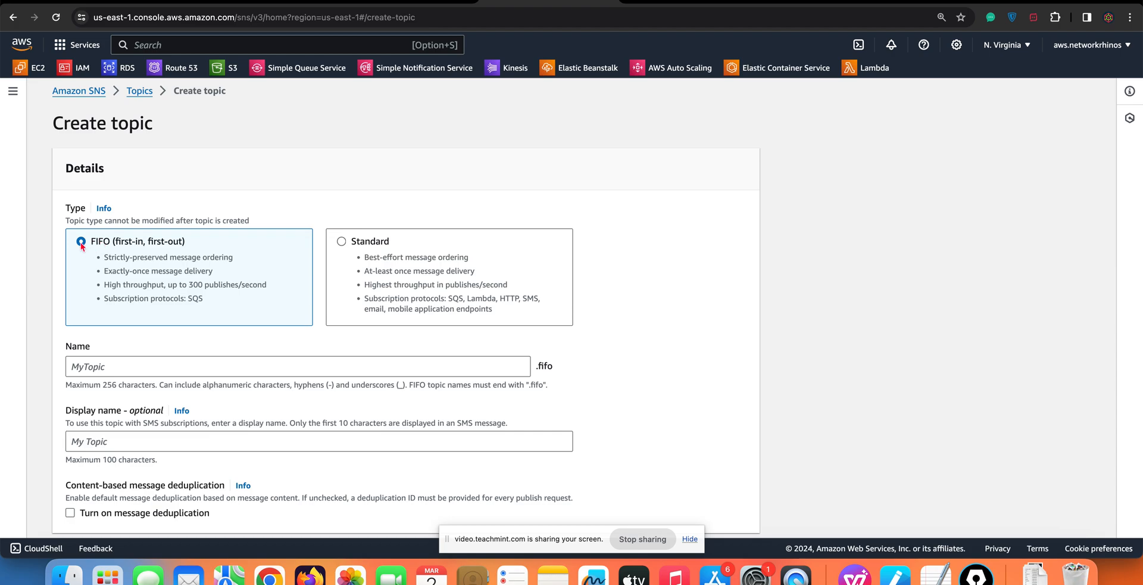
pyautogui.click(360, 244)
pyautogui.scroll(-3, 344, 198)
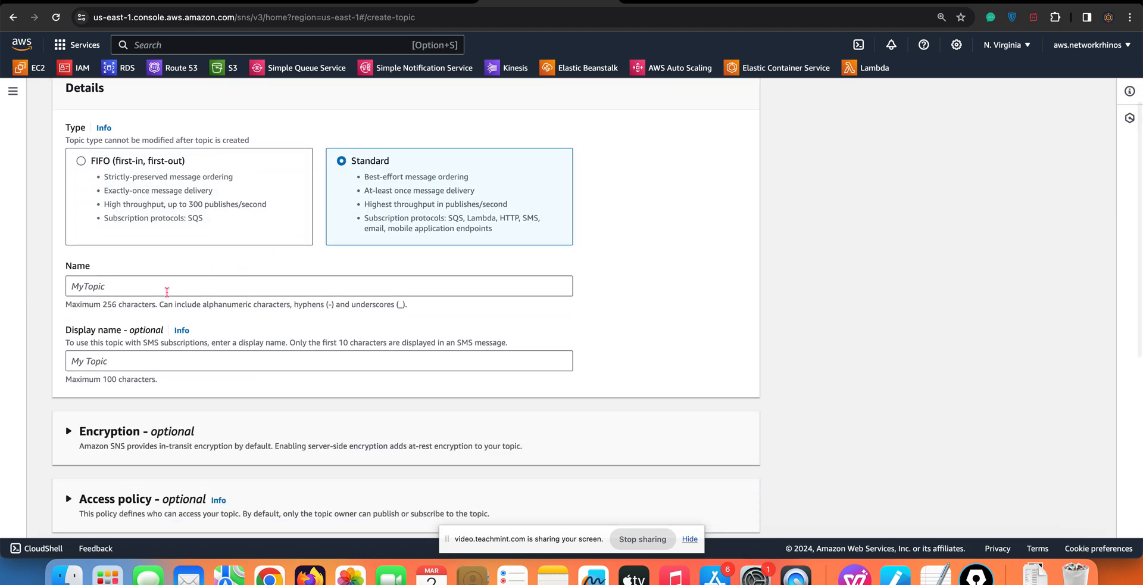
pyautogui.click(176, 176)
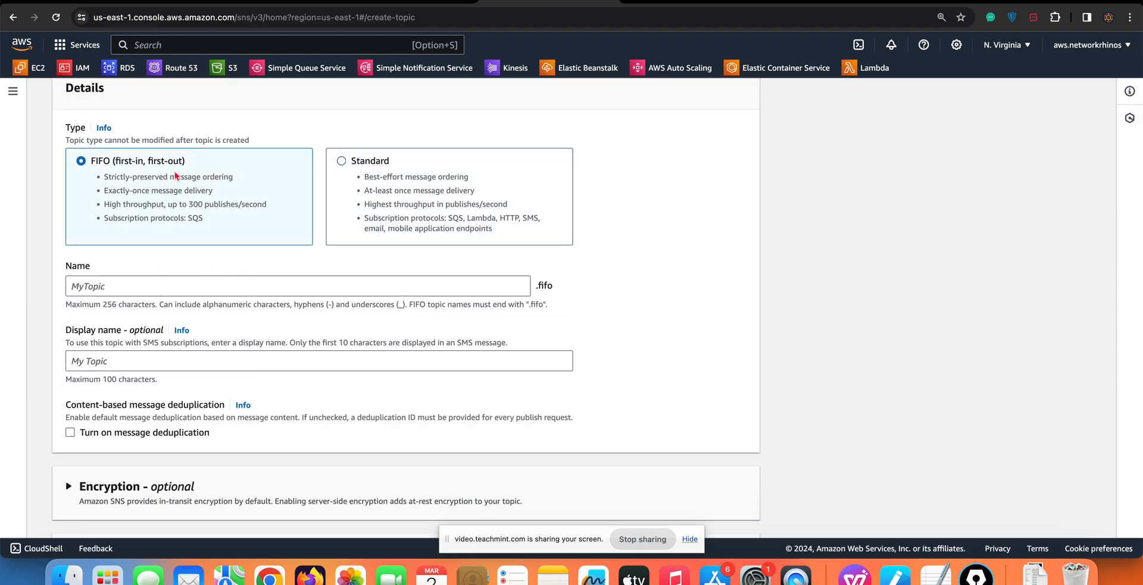
pyautogui.click(374, 194)
# Name the topic RhinosTopic and set its display name to "Rhinos Official Message to Students to join Classes"
pyautogui.click(145, 286)
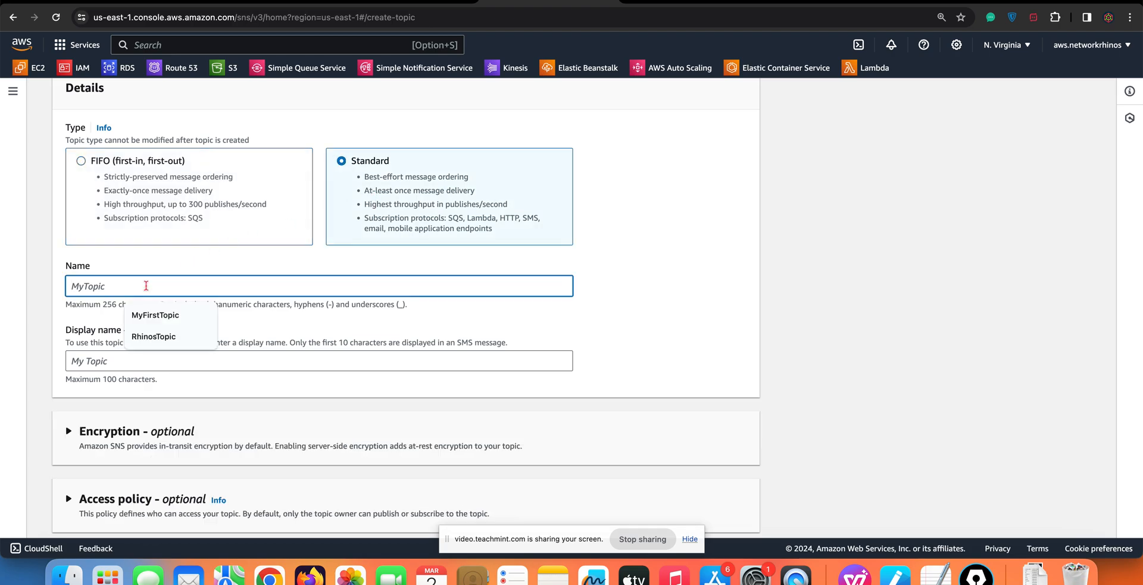
pyautogui.write('RhinosT')
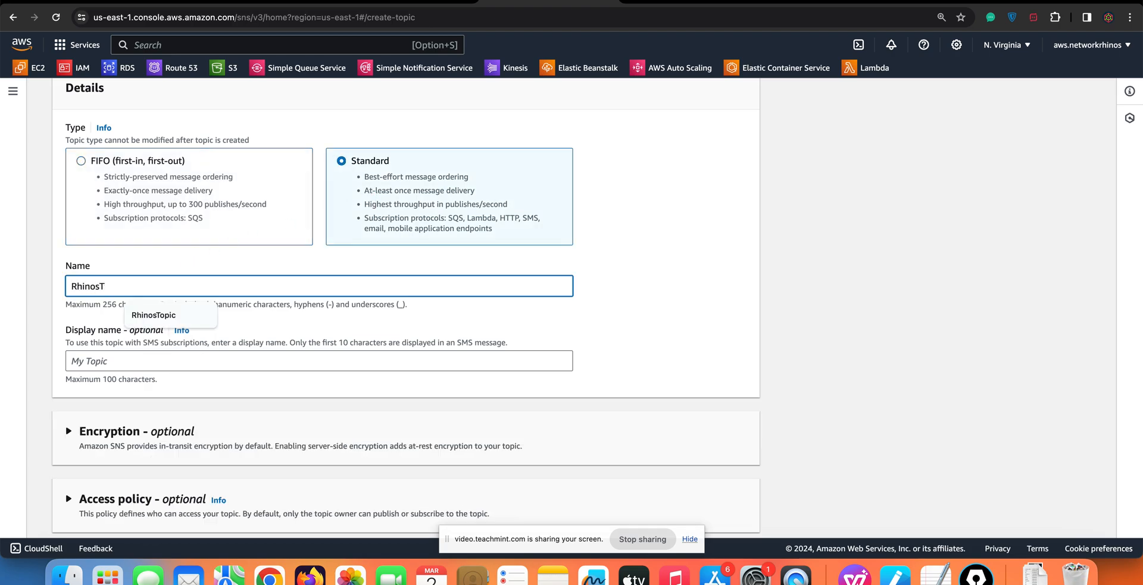
pyautogui.write('opic')
pyautogui.click(114, 355)
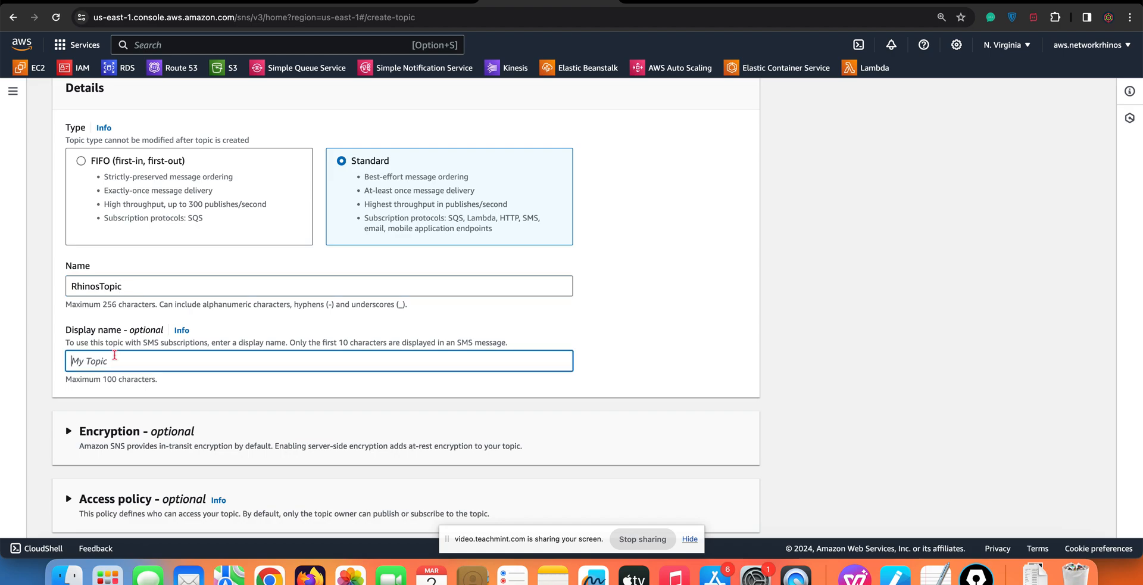
pyautogui.write('Rhinos Official Message to Stude')
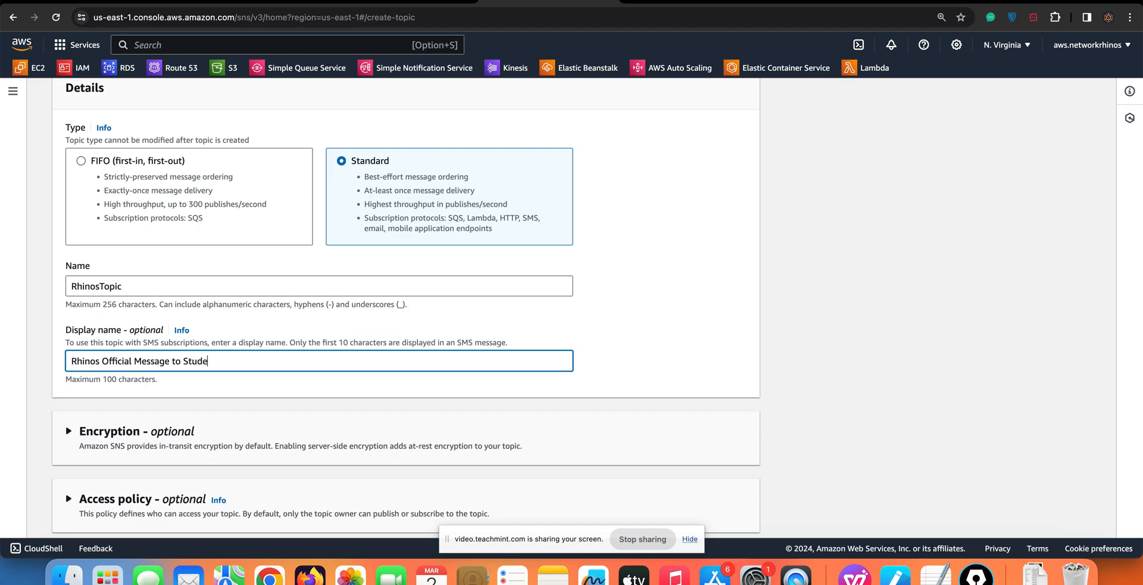
pyautogui.write('nts to join Classes')
pyautogui.scroll(-4, 165, 355)
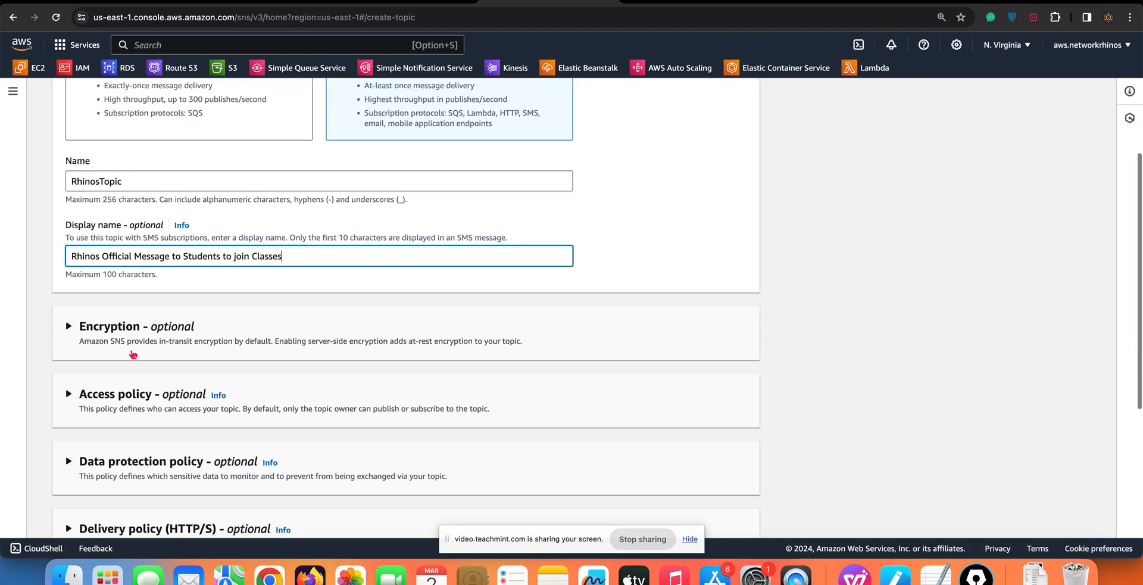
# Review the optional encryption and access policy settings, and create the topic with the defaults
pyautogui.click(69, 266)
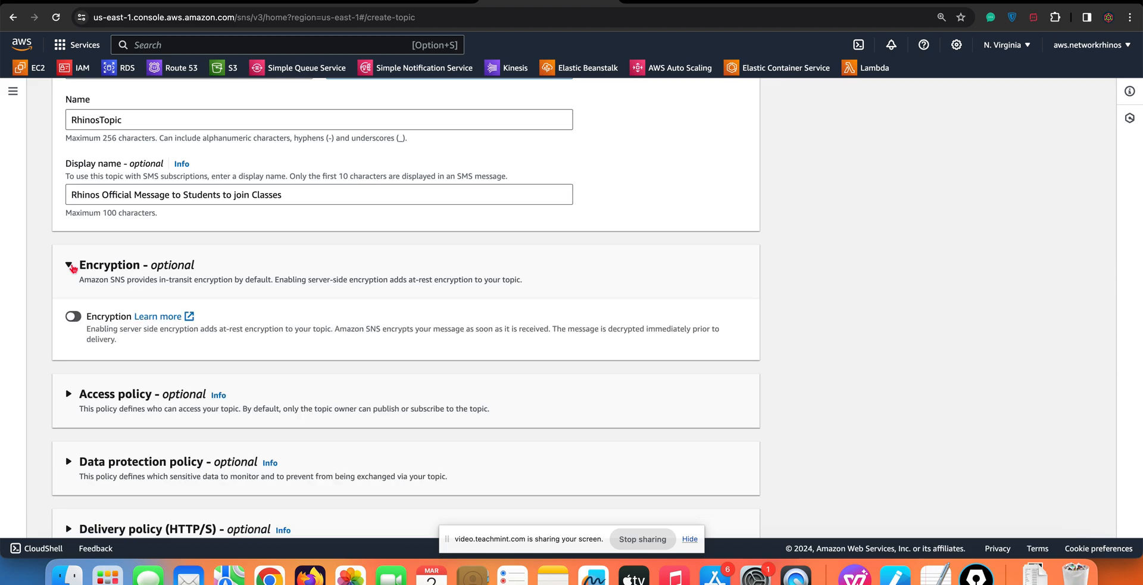
pyautogui.click(69, 266)
pyautogui.click(69, 334)
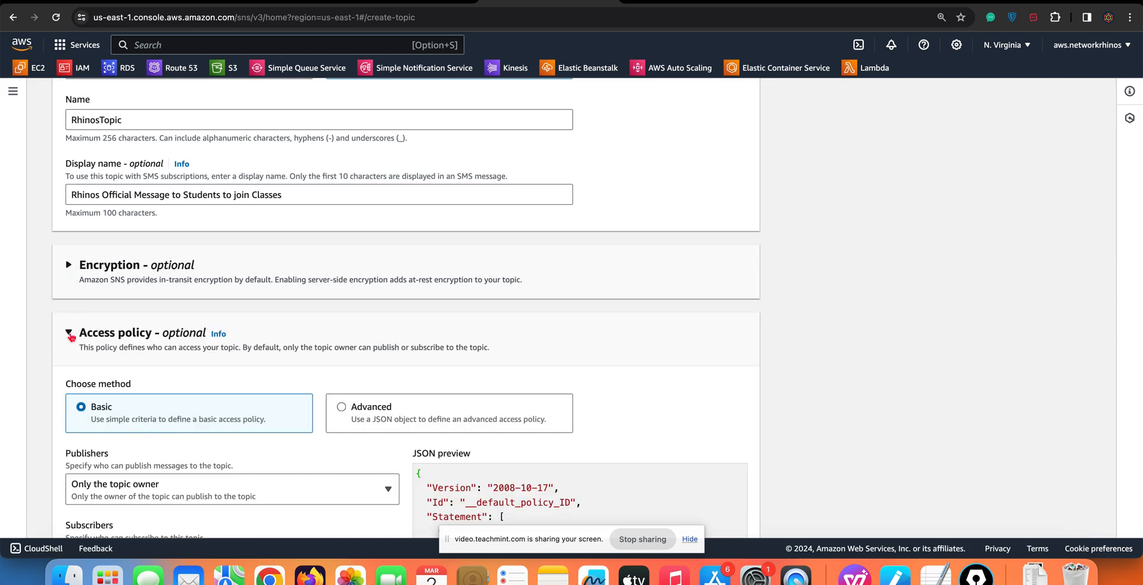
pyautogui.scroll(-4, 107, 298)
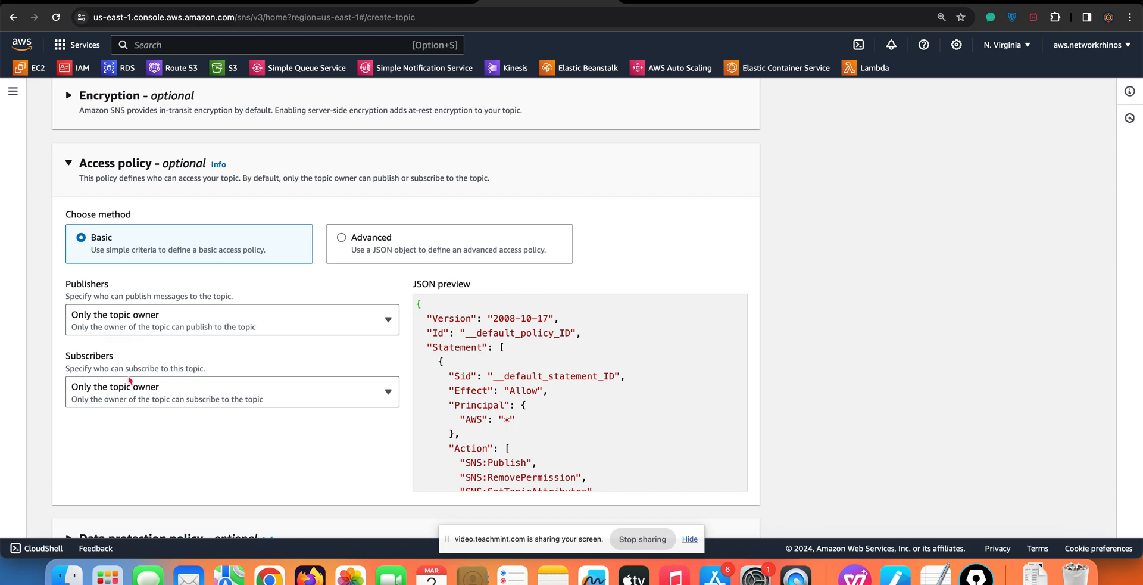
pyautogui.scroll(-5, 127, 376)
pyautogui.scroll(-2, 102, 331)
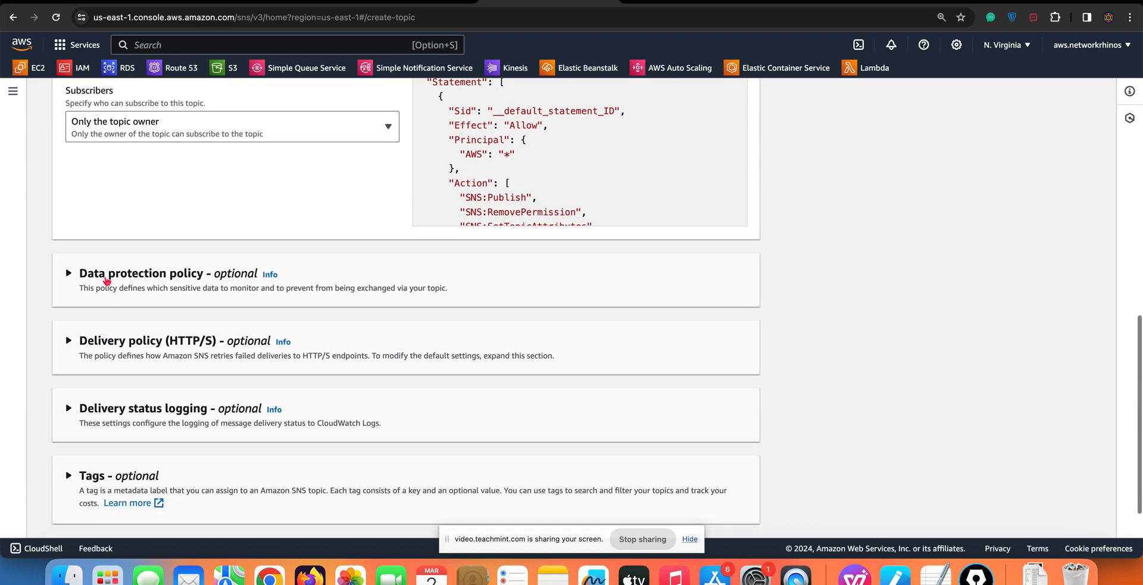
pyautogui.scroll(-3, 99, 283)
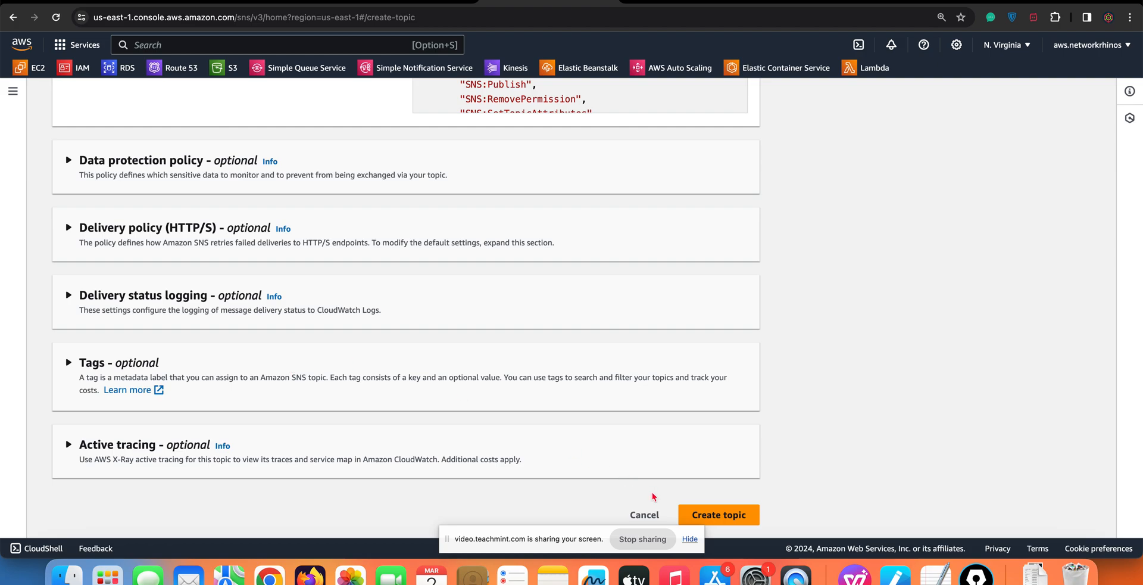
pyautogui.click(709, 518)
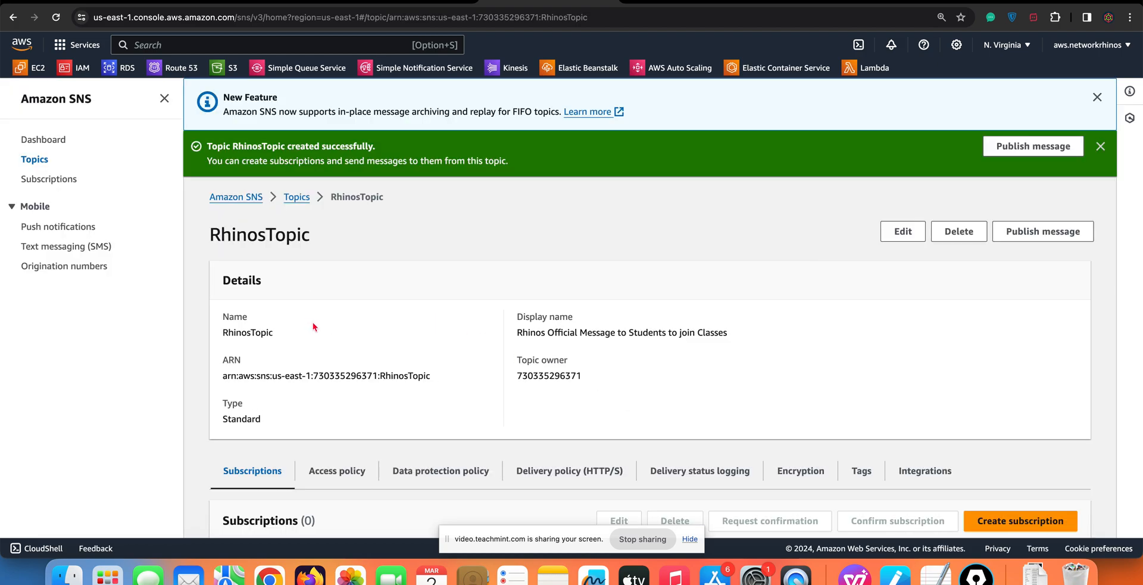
# Start a subscription for RhinosTopic and choose Email as its protocol
pyautogui.scroll(-3, 316, 328)
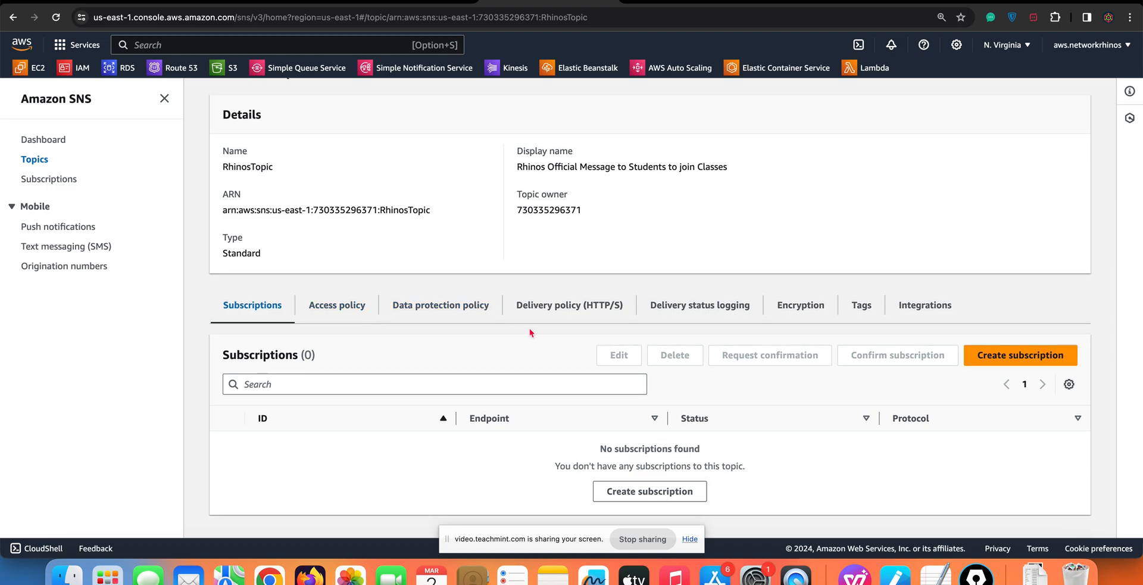
pyautogui.scroll(2, 443, 250)
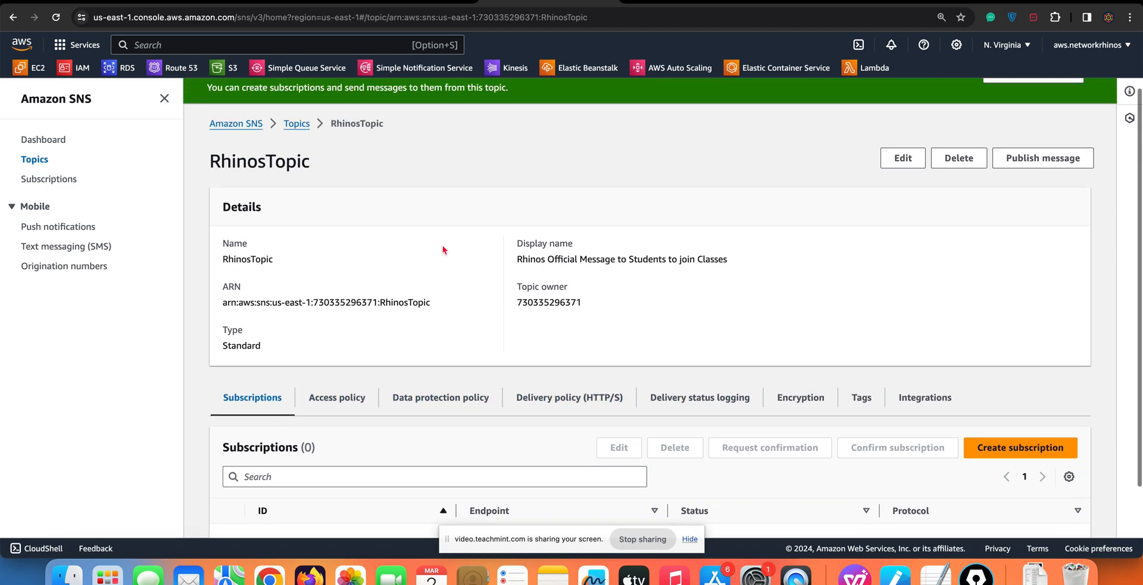
pyautogui.scroll(-1, 444, 250)
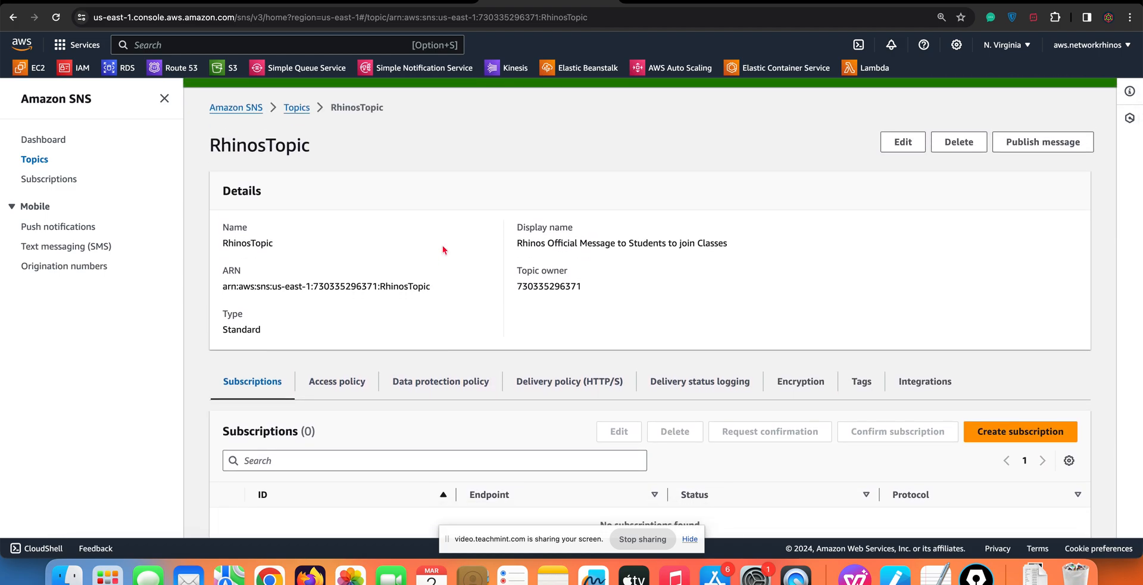
pyautogui.scroll(-1, 444, 251)
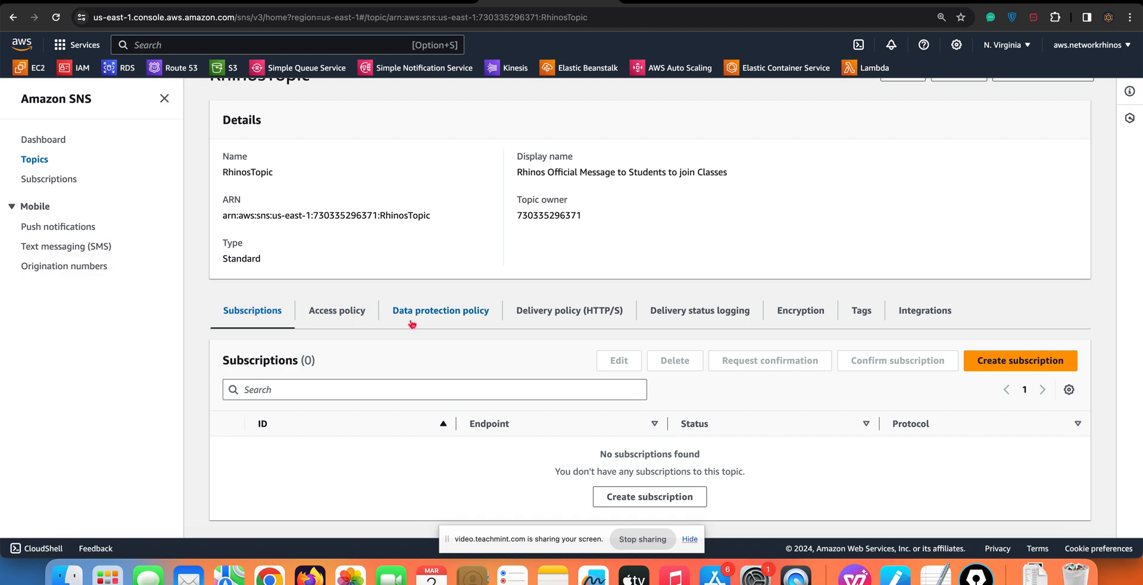
pyautogui.click(994, 363)
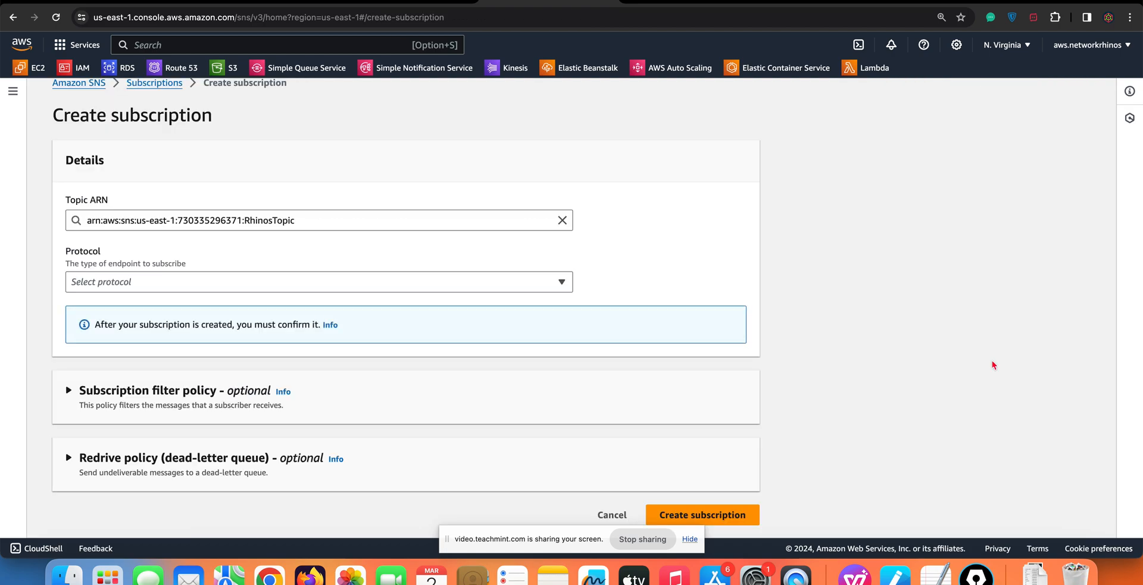
pyautogui.click(351, 283)
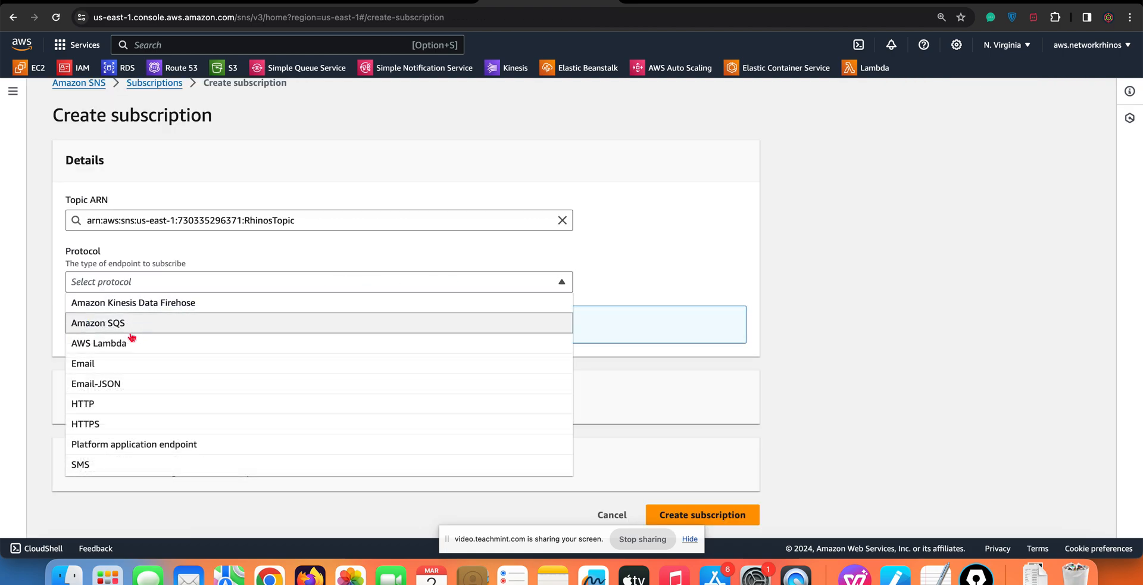
pyautogui.click(117, 368)
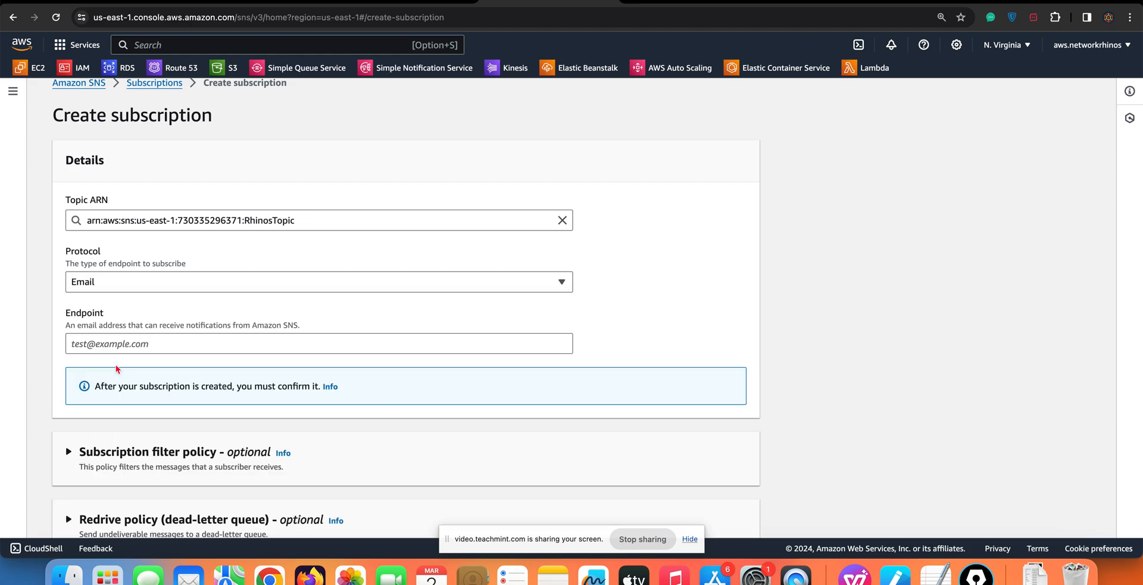
pyautogui.click(203, 345)
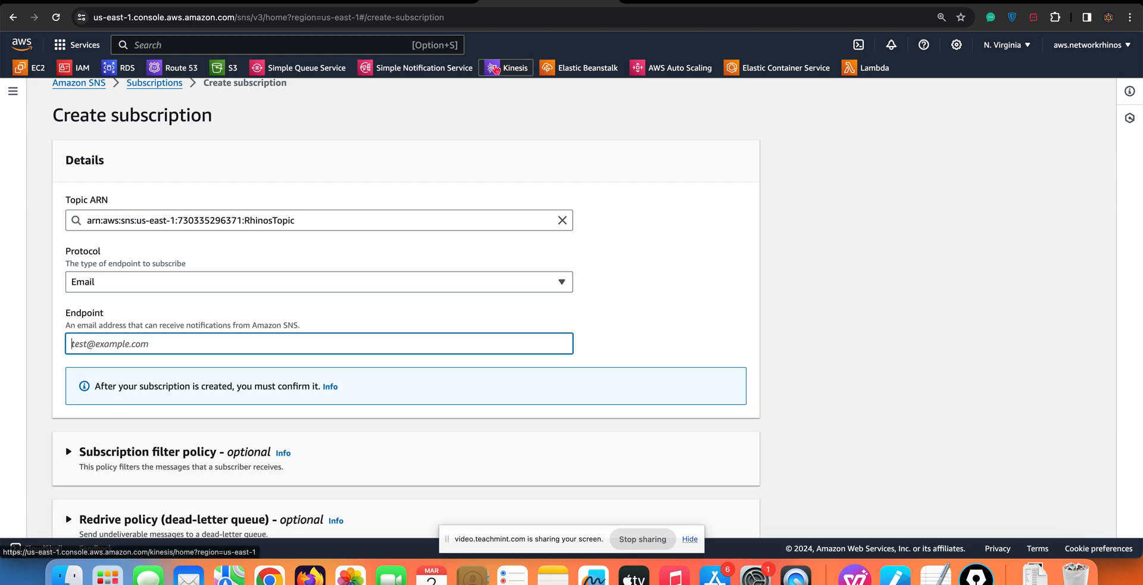
# Open Gmail in another browser tab and switch to the signed-in account meant to receive the notifications
pyautogui.click(633, 1)
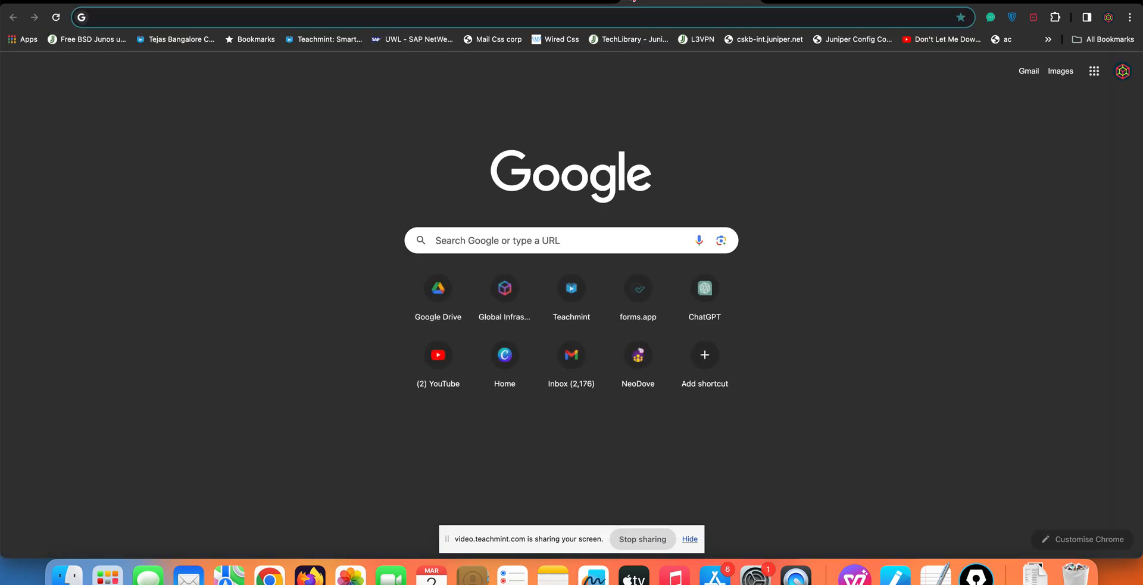
pyautogui.write('gmail.com')
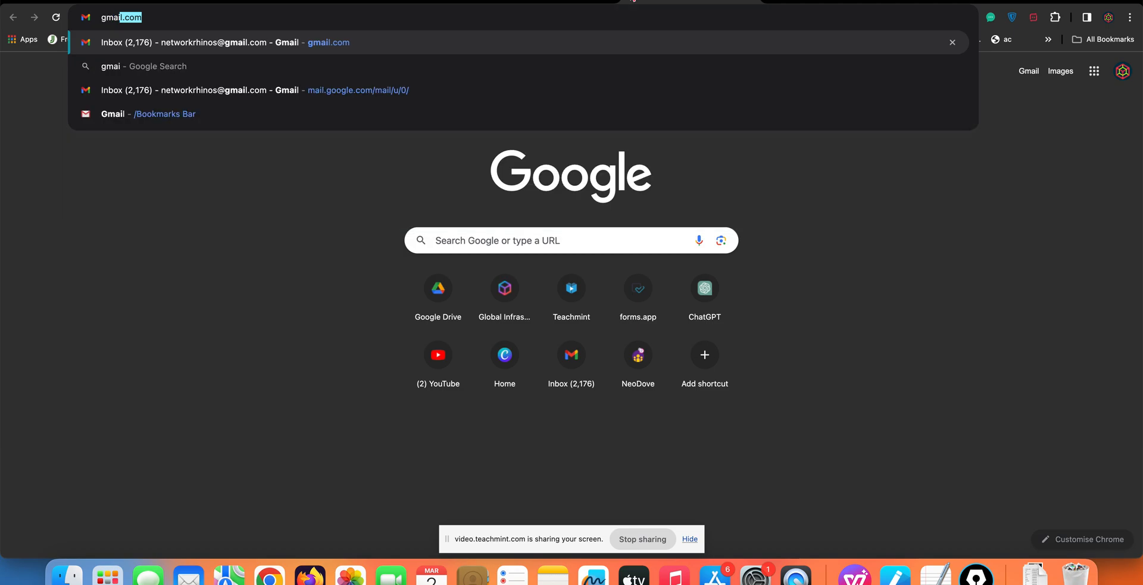
pyautogui.press('Return')
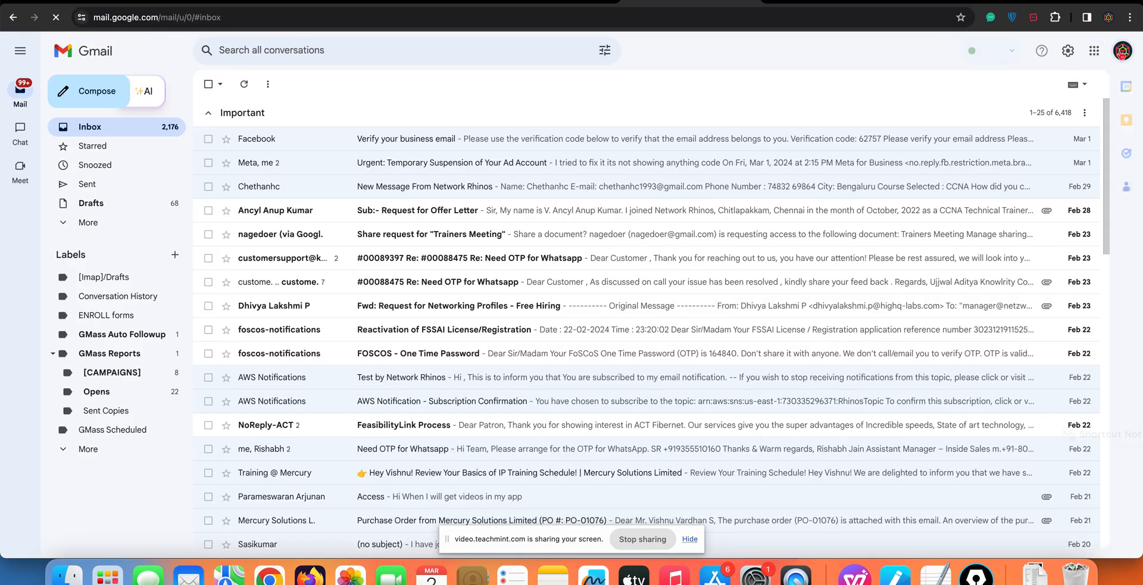
pyautogui.click(1123, 52)
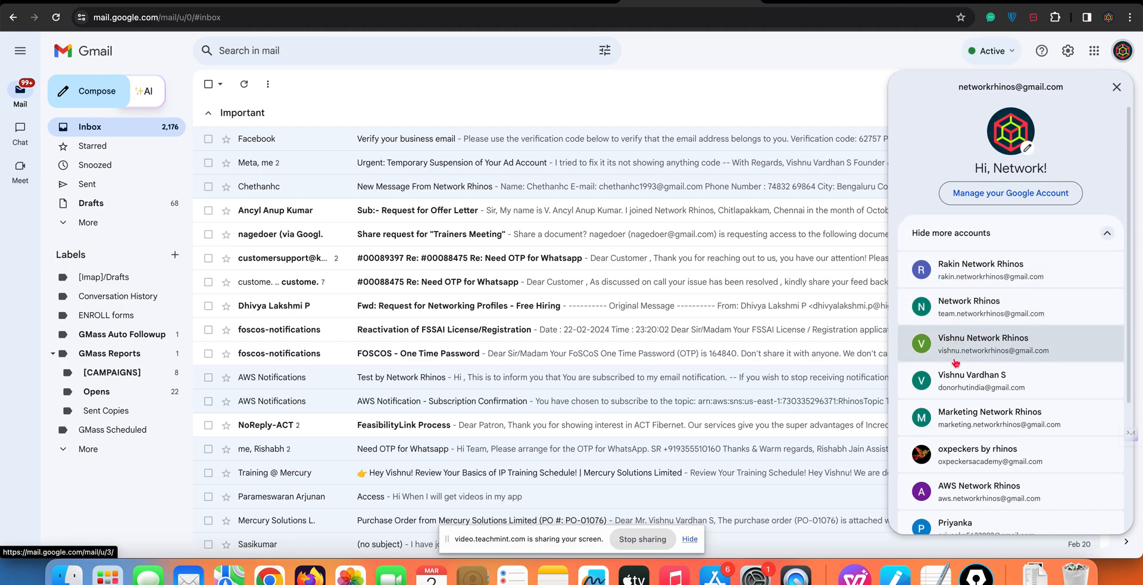
pyautogui.click(957, 393)
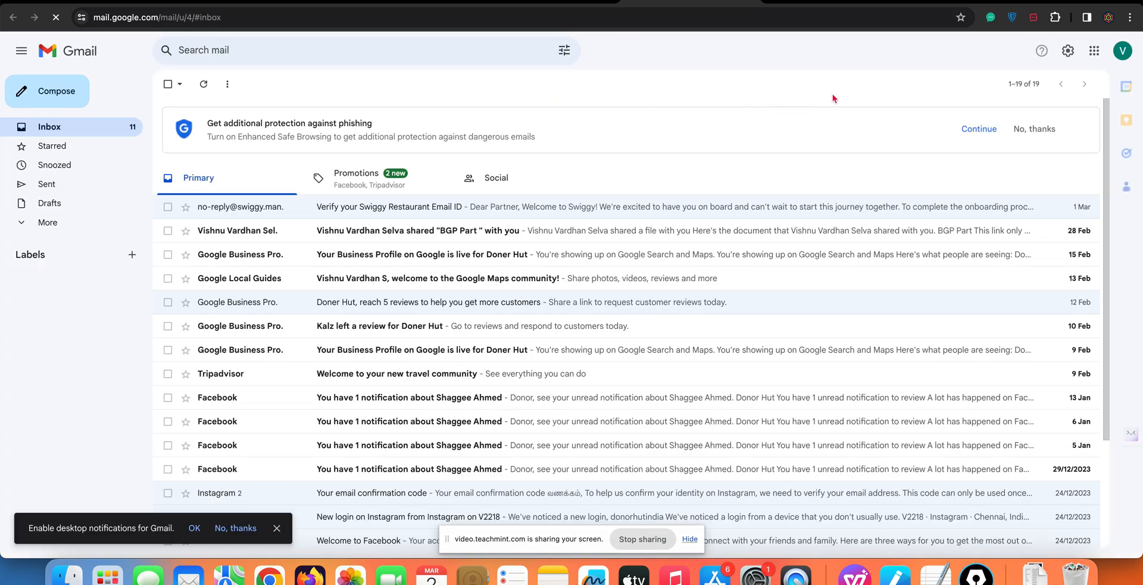
# Copy the Gmail account's e-mail address and paste it as the endpoint of the SNS subscription
pyautogui.click(1123, 51)
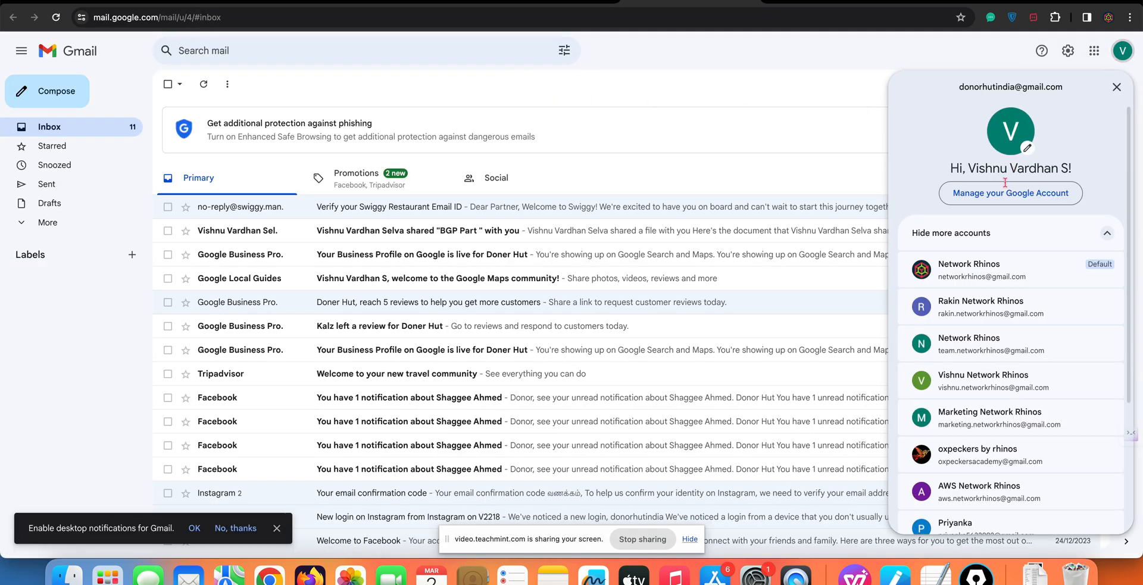
pyautogui.tripleClick(1024, 88)
pyautogui.press('super+c')
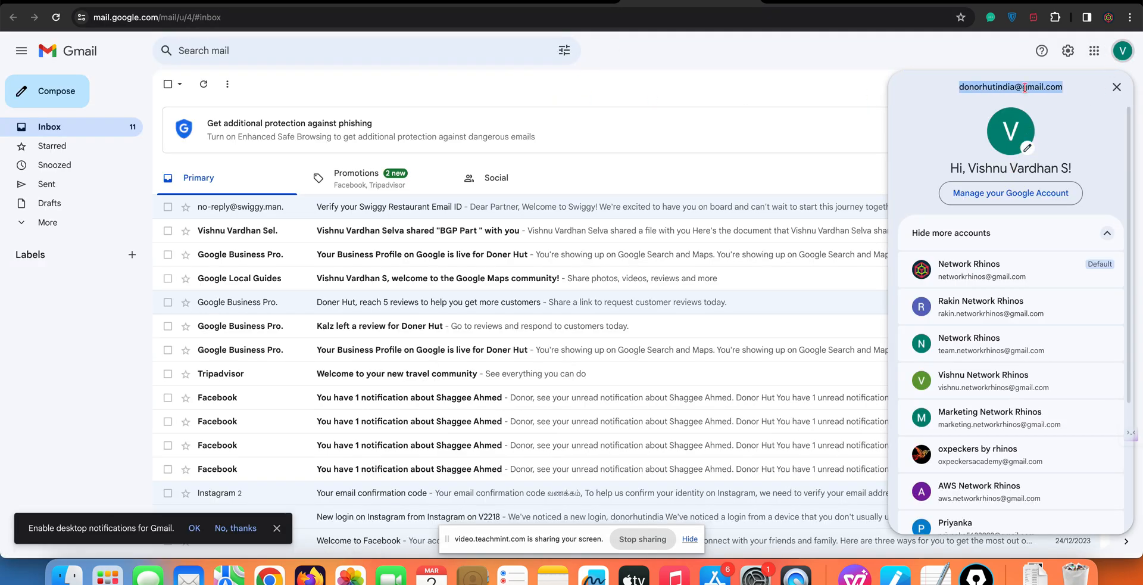
pyautogui.click(558, 2)
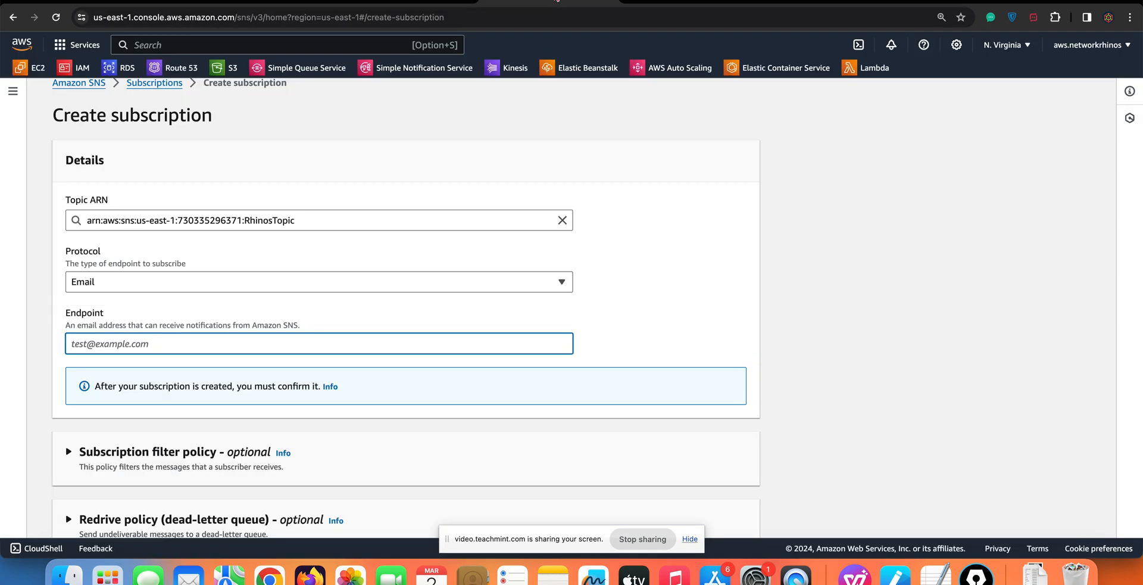
pyautogui.press('super+v')
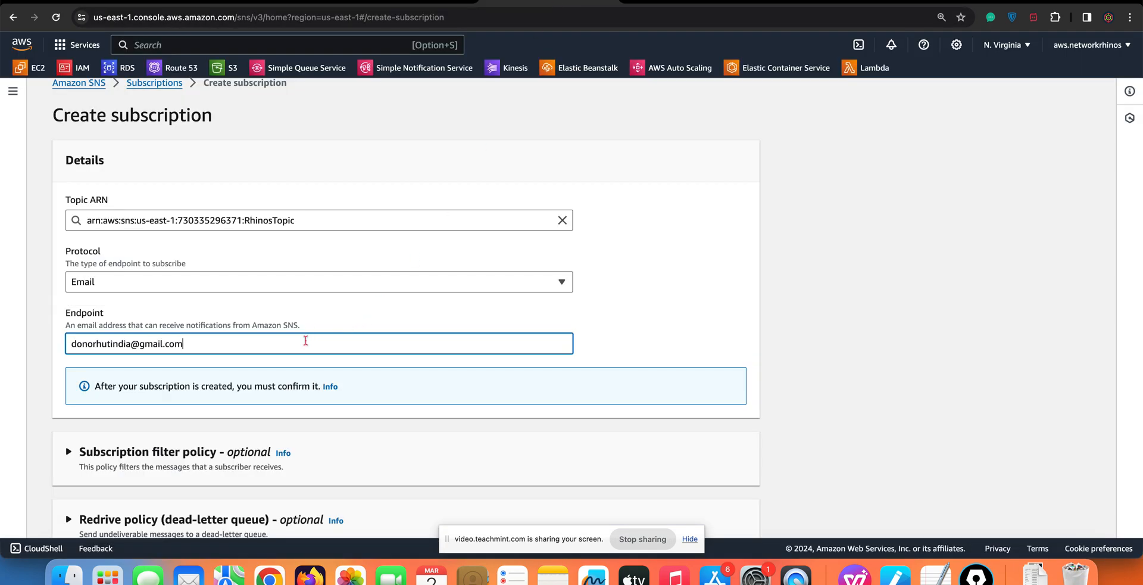
pyautogui.click(795, 324)
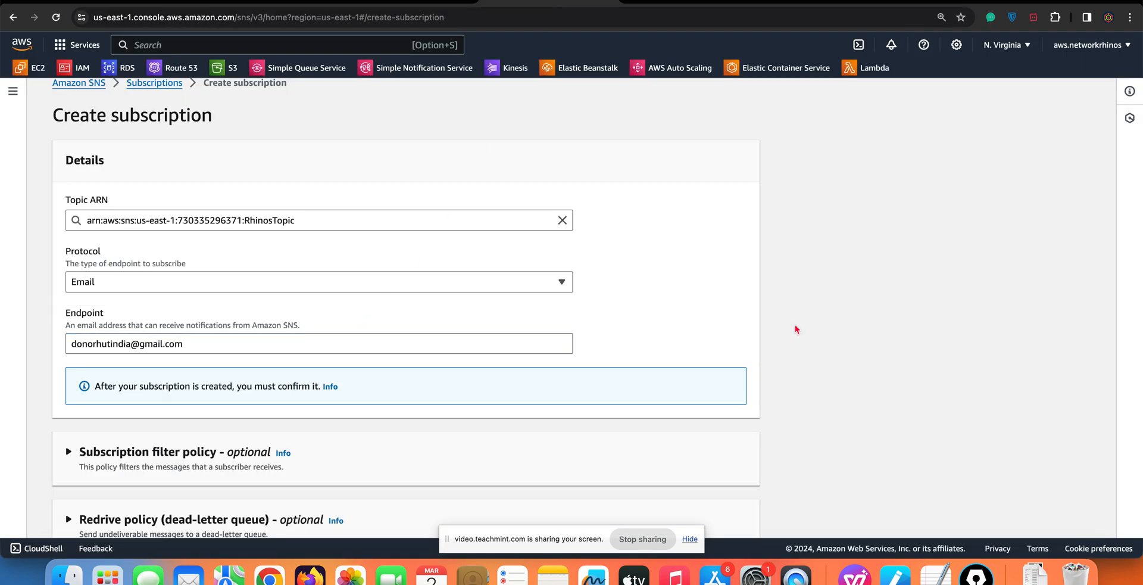
pyautogui.scroll(-2, 709, 353)
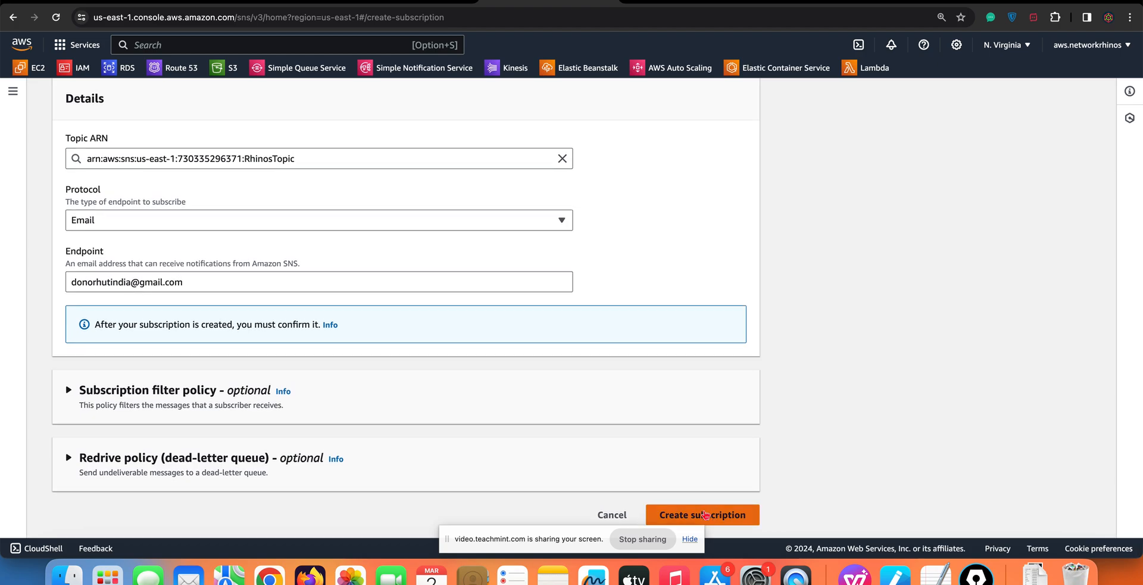
# Create the email subscription, review its details, and check its status on the RhinosTopic page
pyautogui.click(704, 514)
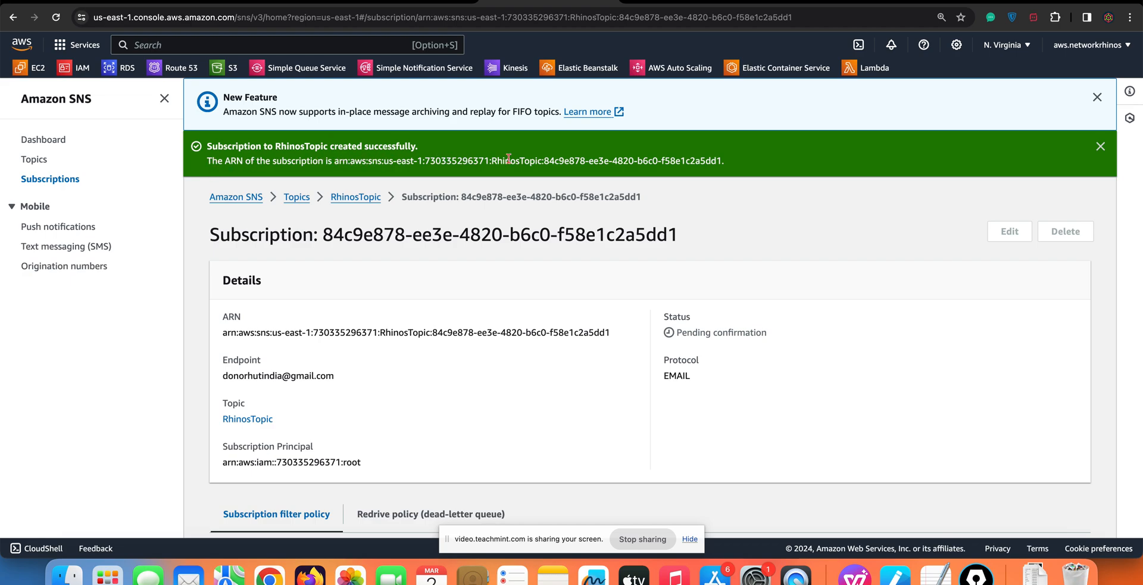
pyautogui.scroll(-3, 637, 233)
pyautogui.scroll(-1, 638, 233)
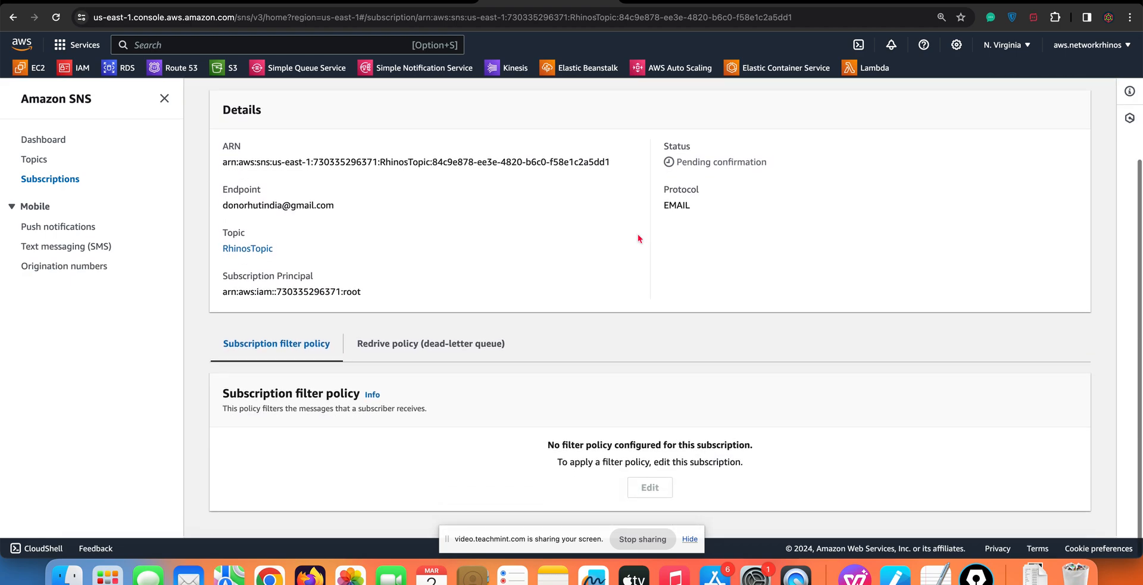
pyautogui.scroll(3, 495, 315)
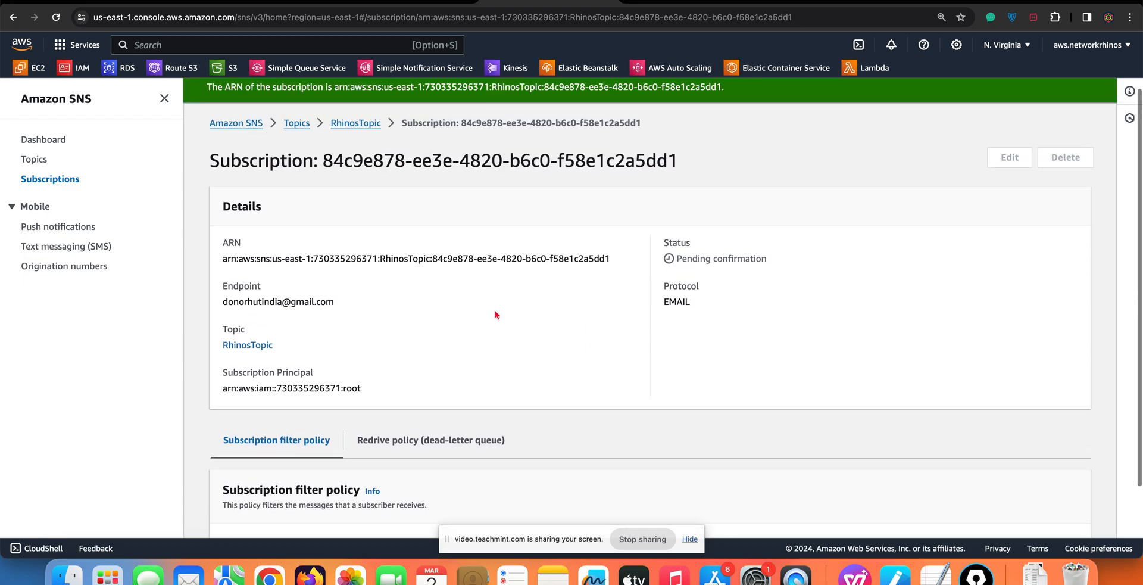
pyautogui.click(356, 141)
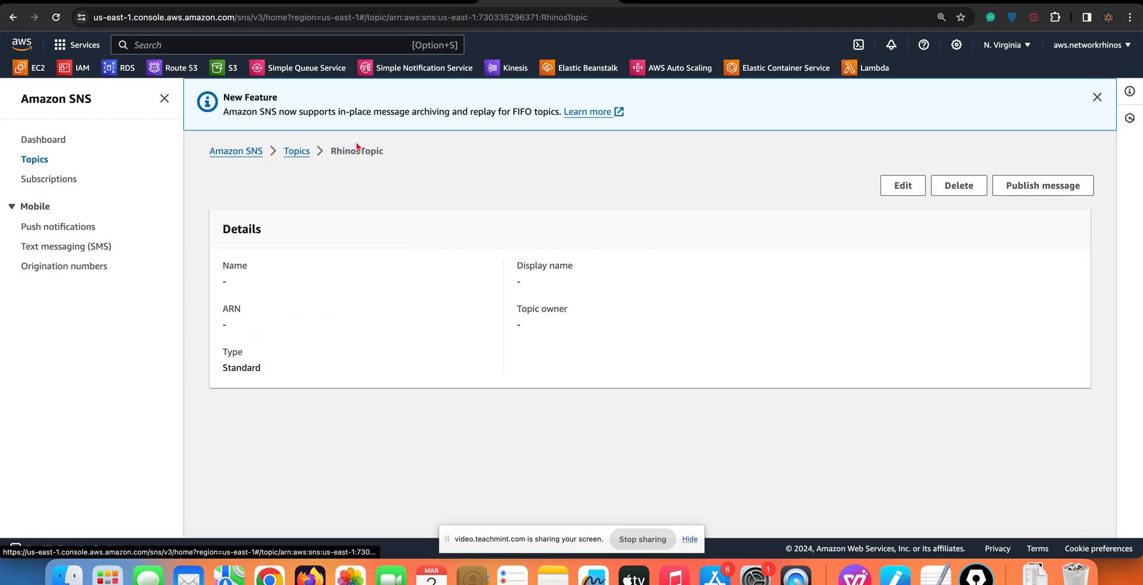
pyautogui.scroll(-2, 456, 286)
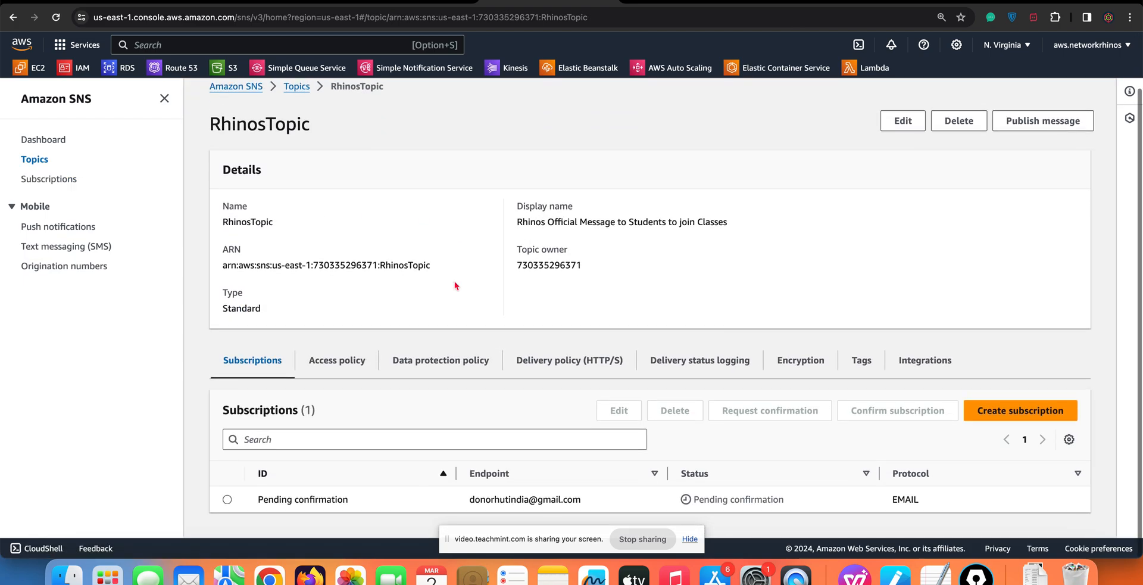
pyautogui.moveTo(785, 503); pyautogui.dragTo(689, 505)
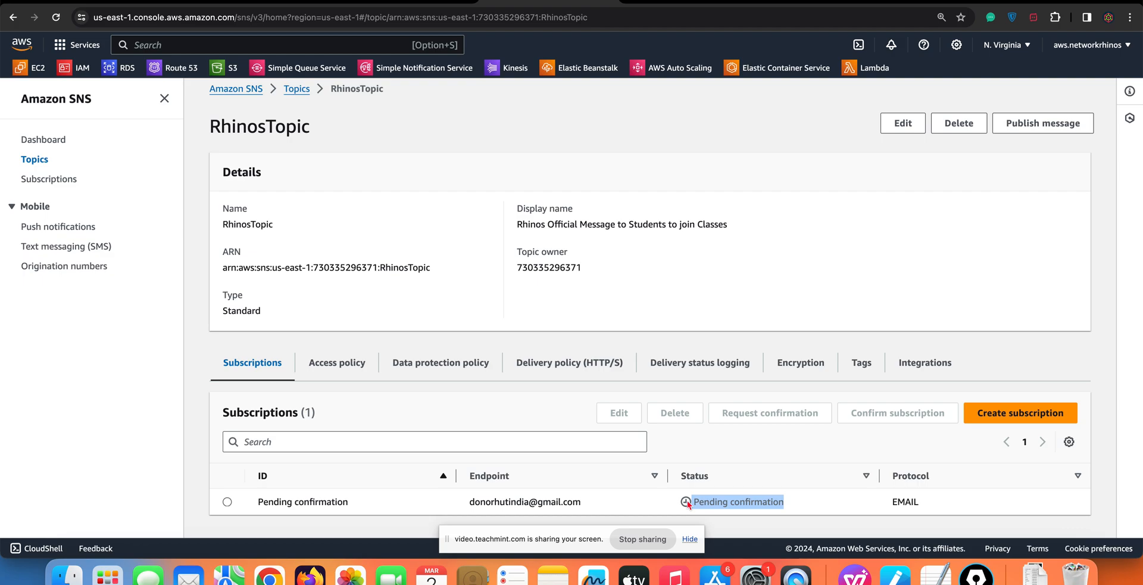
# Switch to the Gmail inbox, open the AWS Notification - Subscription Confirmation message, and confirm the subscription from it
pyautogui.click(699, 9)
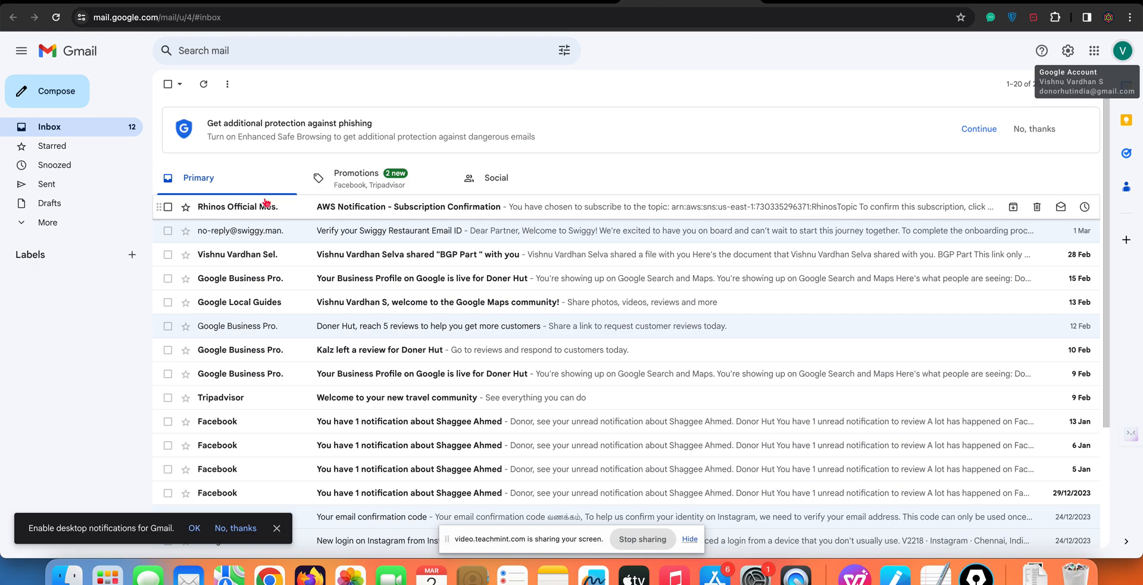
pyautogui.click(251, 213)
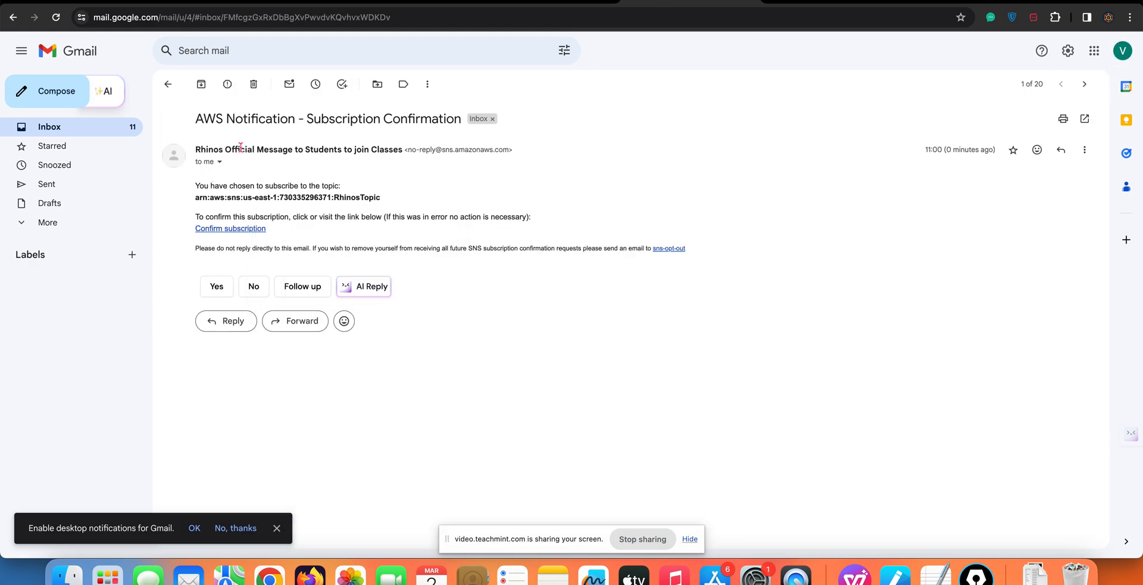
pyautogui.moveTo(297, 153)
pyautogui.click(238, 229)
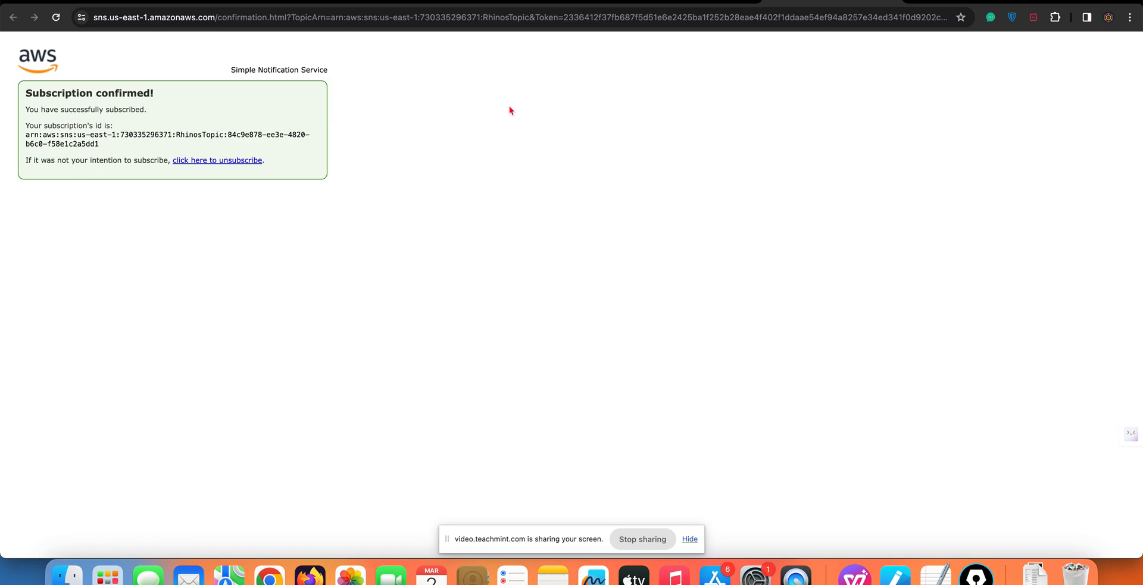
# Return to the RhinosTopic page in the SNS console and reload it to check the subscription's status
pyautogui.click(549, 1)
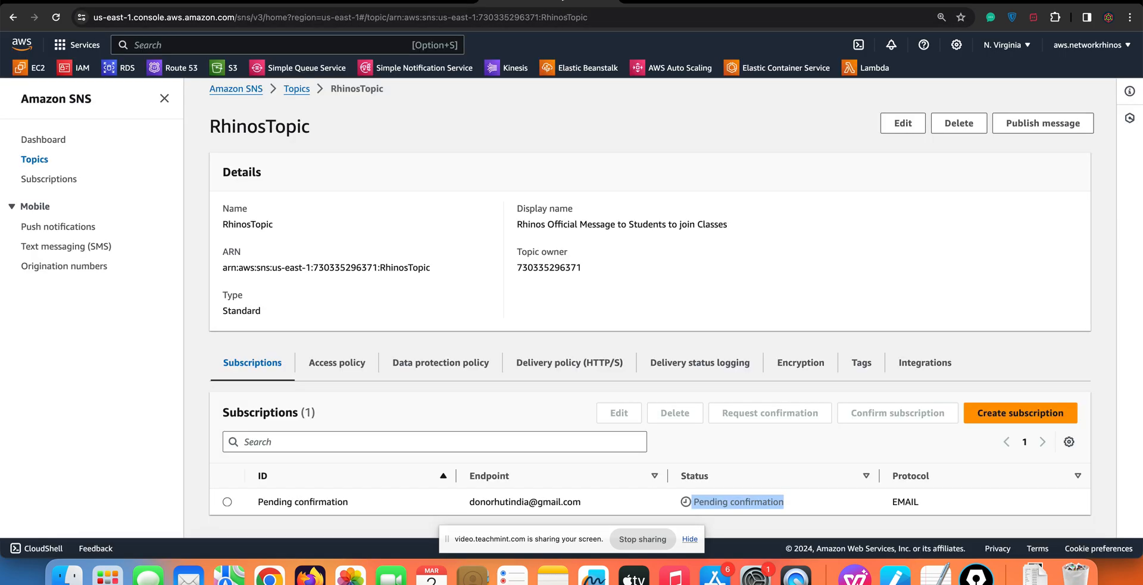
pyautogui.click(656, 228)
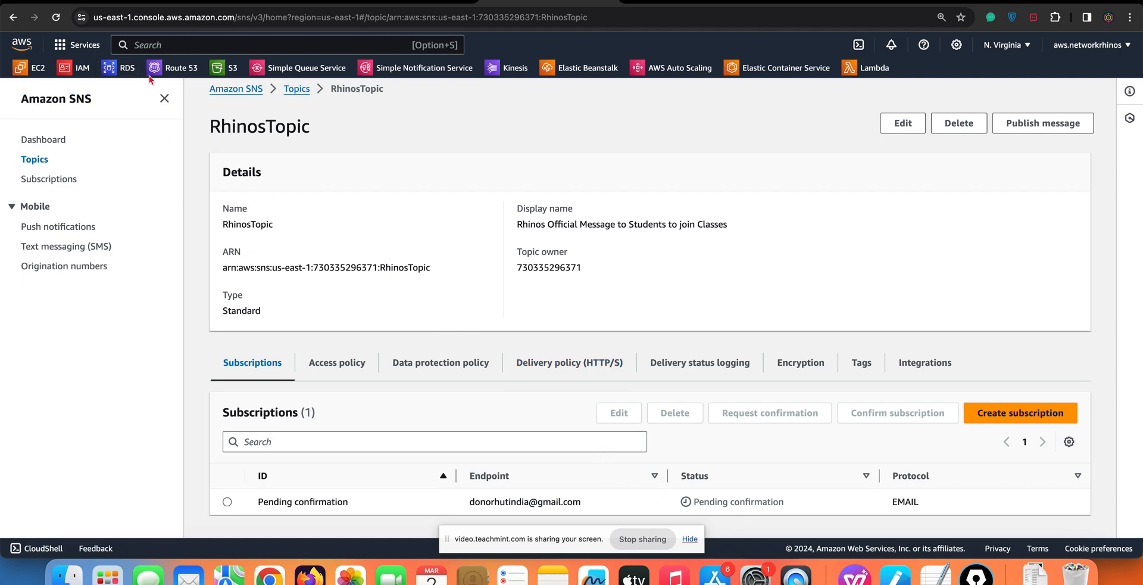
pyautogui.click(56, 21)
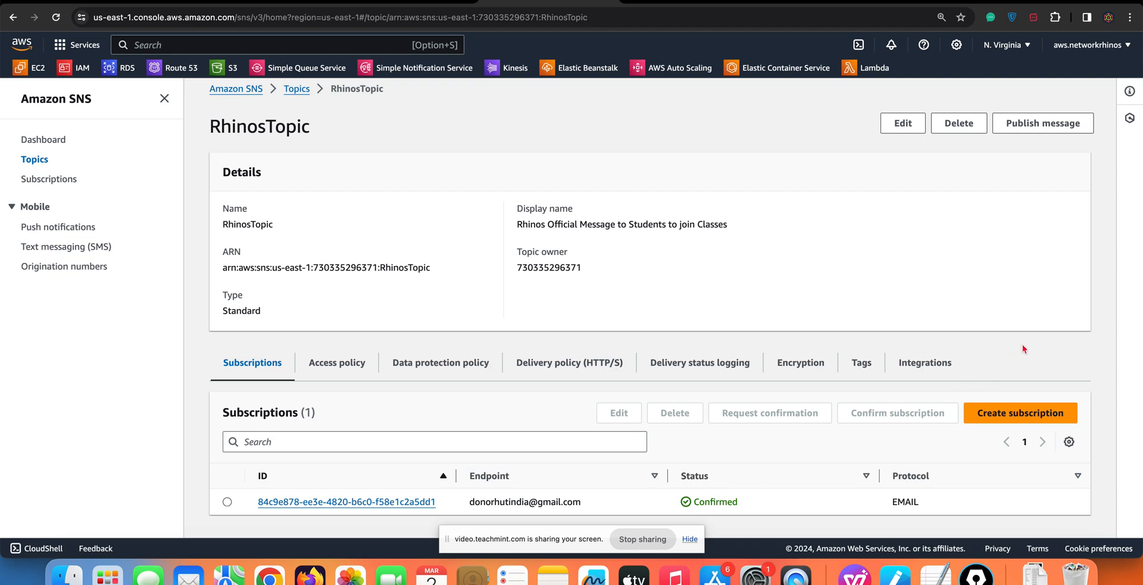
# Start publishing a message to RhinosTopic with the subject "Join AWS Classes | Network Rhinos | 12000 Fees"
pyautogui.click(1034, 125)
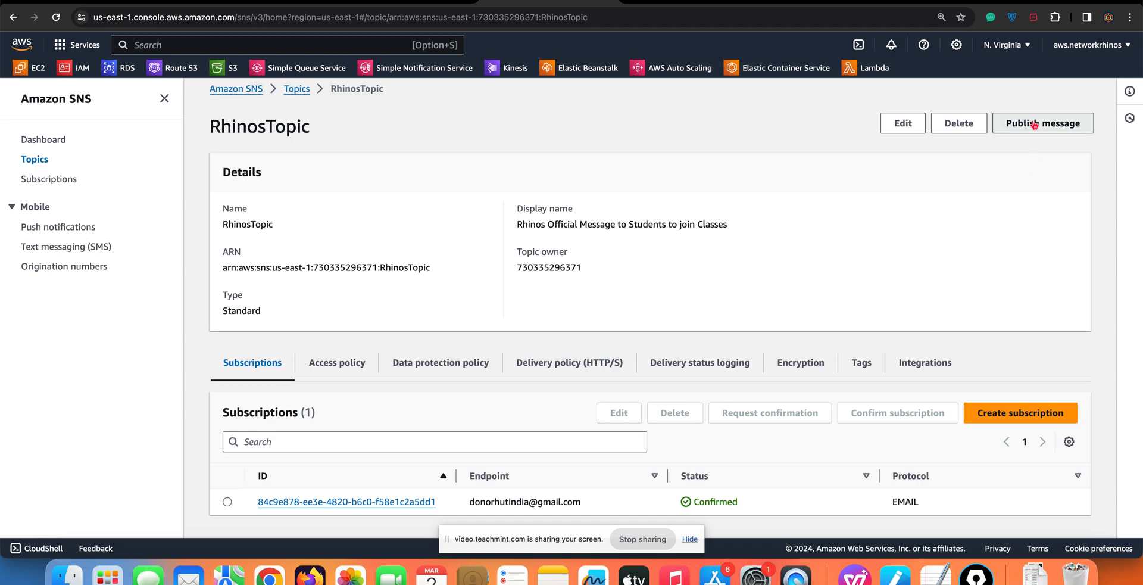
pyautogui.click(247, 264)
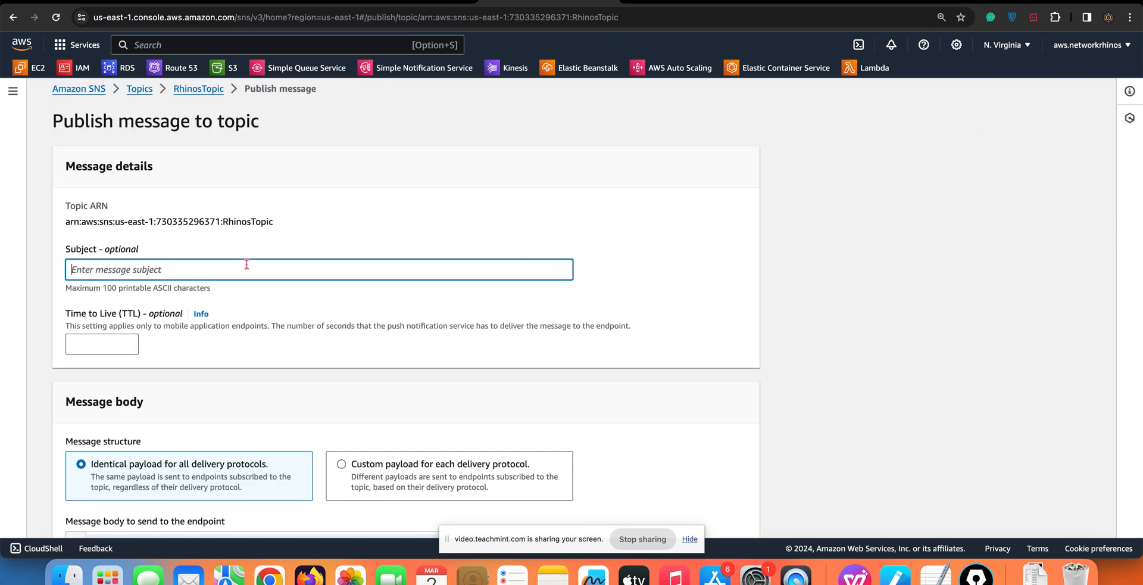
pyautogui.write('We are starting a')
pyautogui.press('super+a')
pyautogui.write('Join AWS Cla')
pyautogui.write('| Network Rhinos | ')
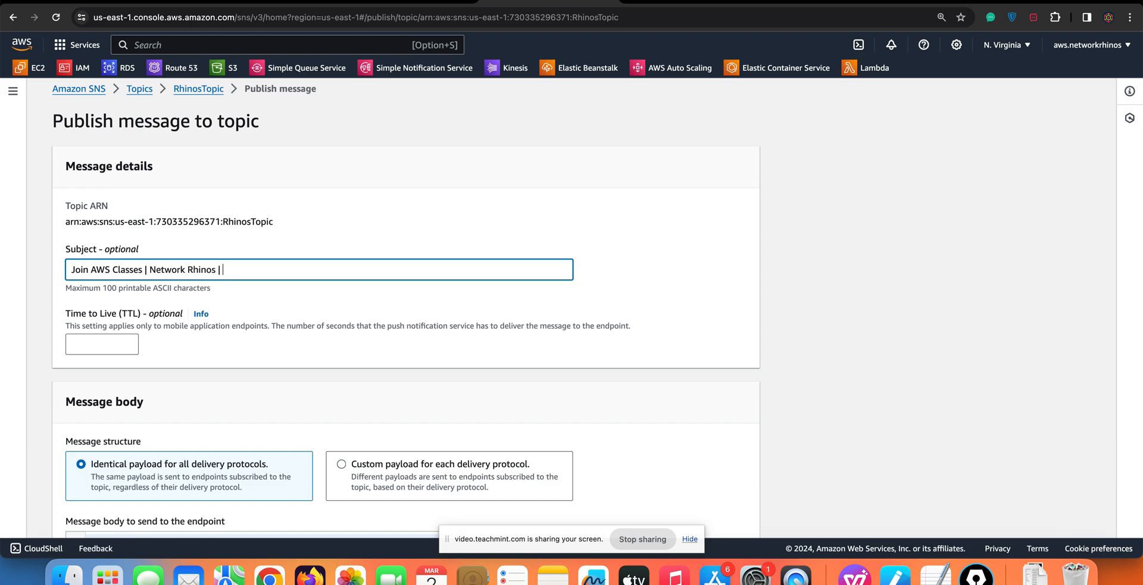
pyautogui.write('12000 Fees')
# Begin the message body with the greeting "Hi Students," followed by a blank line
pyautogui.scroll(-5, 149, 370)
pyautogui.click(160, 400)
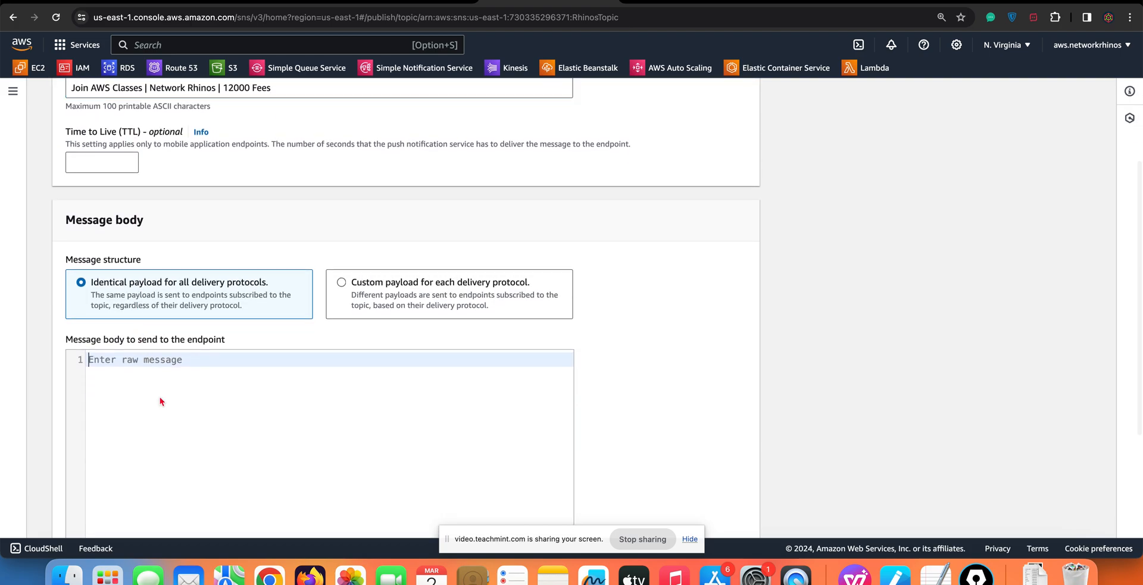
pyautogui.write('Hi Studen')
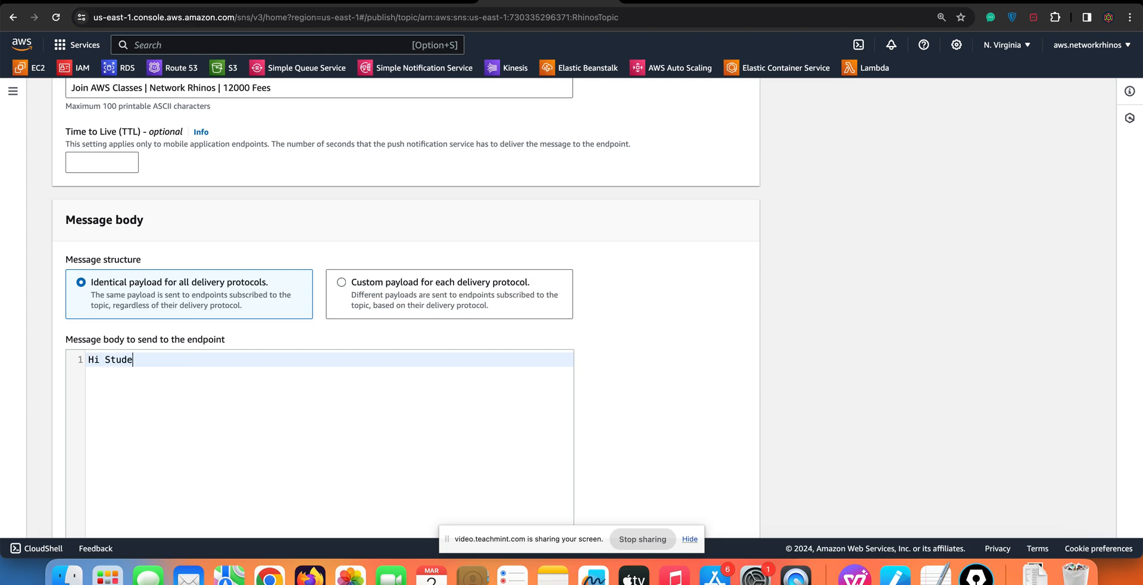
pyautogui.press('BackSpace')
pyautogui.write('nts,')
pyautogui.press('Return')
pyautogui.press('Return')
# Add the body line "Become a cloud engineer in just 60 days study AWS Today with Network Rhinos."
pyautogui.write('Bel')
pyautogui.press('BackSpace')
pyautogui.write('c')
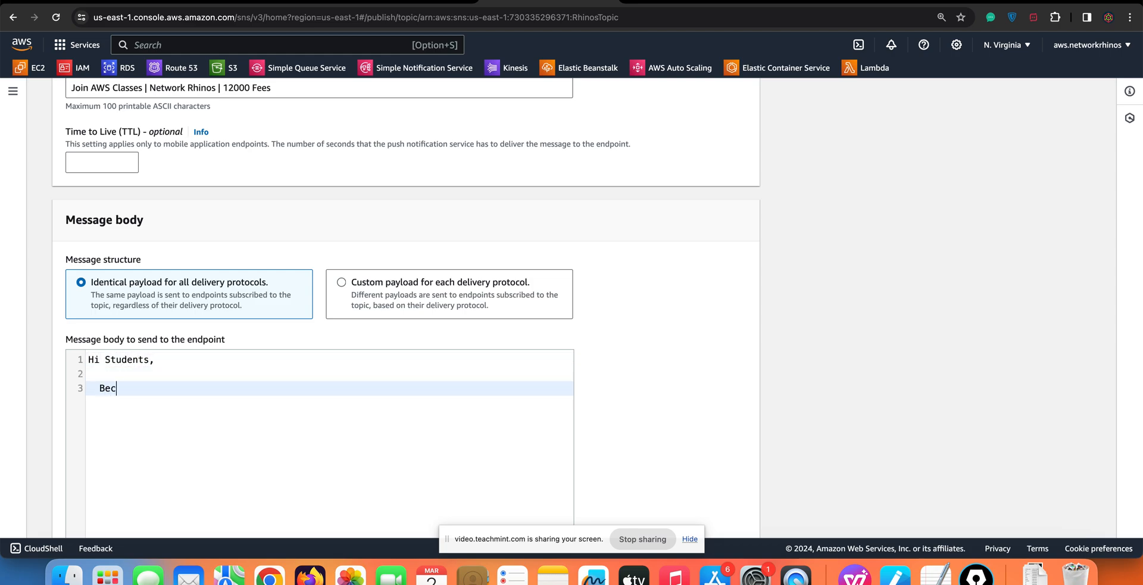
pyautogui.write('ome a cloud engineer in just 5')
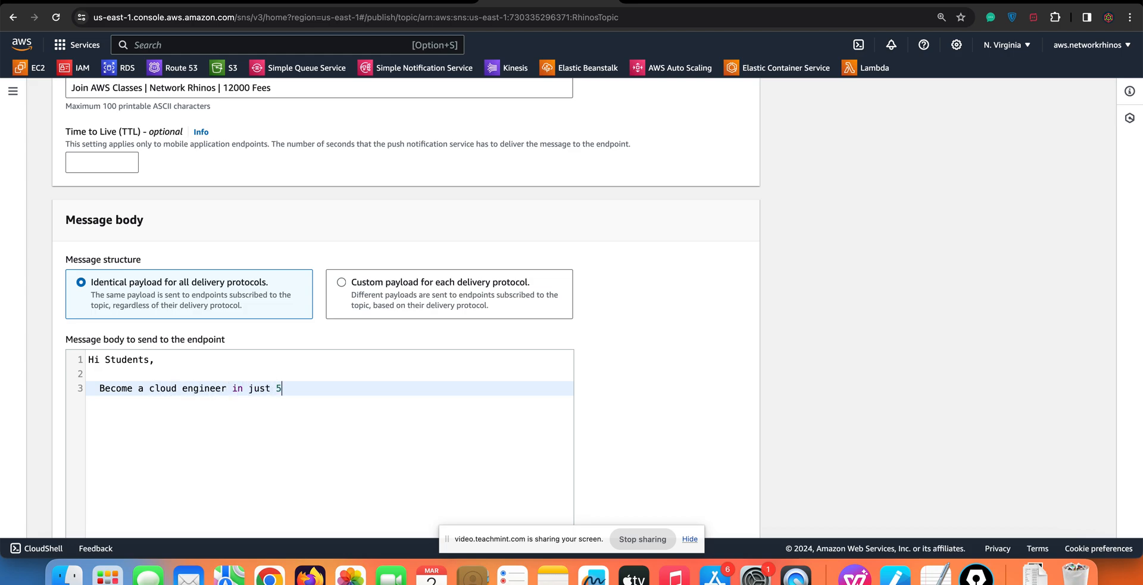
pyautogui.write('0 days study AWS Today with Network Rhinos.')
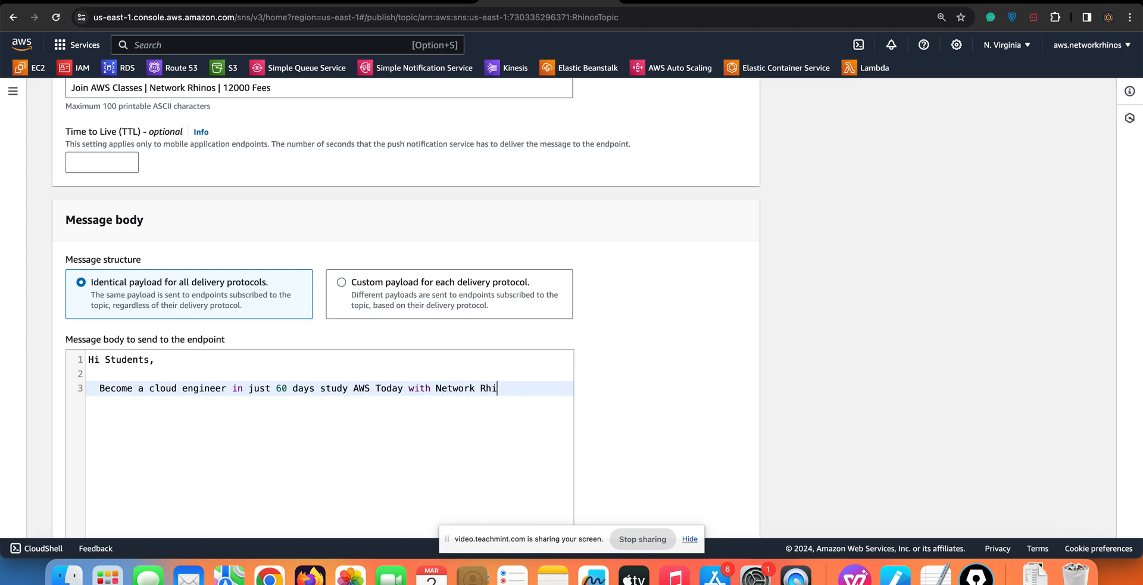
# Sign off the message body, after two blank lines, with the sender's first name and phone number, and publish the message
pyautogui.press('Return')
pyautogui.press('Return')
pyautogui.press('Return')
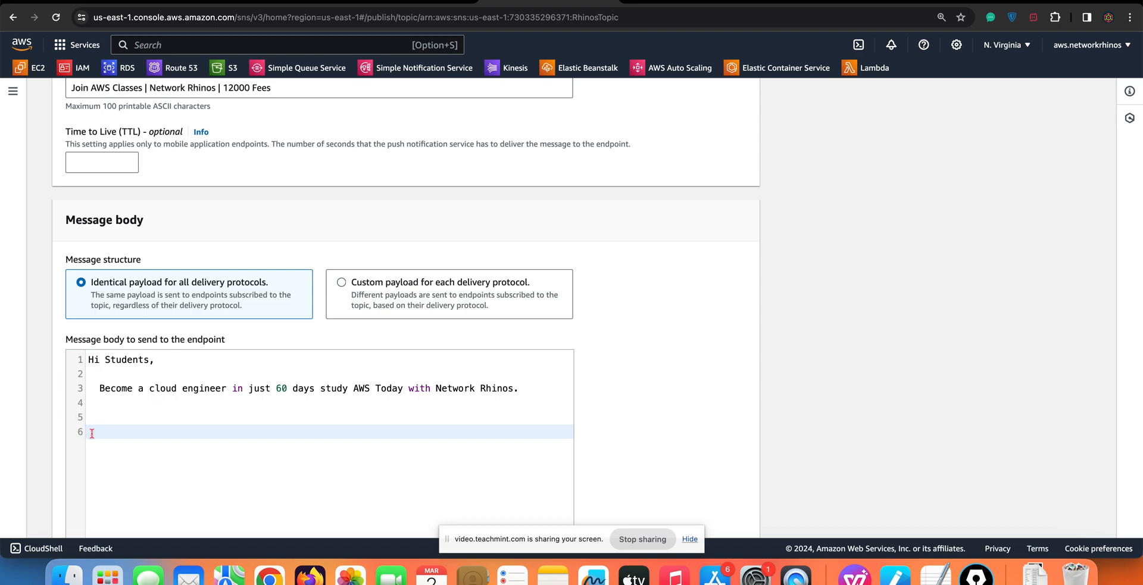
pyautogui.write('Vishnu')
pyautogui.press('Return')
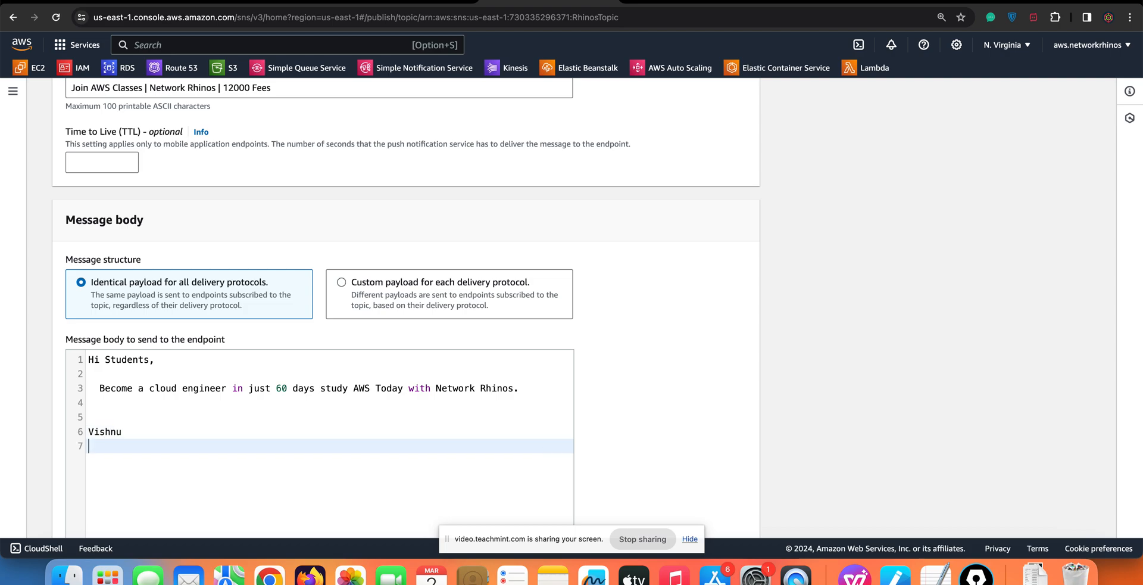
pyautogui.scroll(-5, 592, 435)
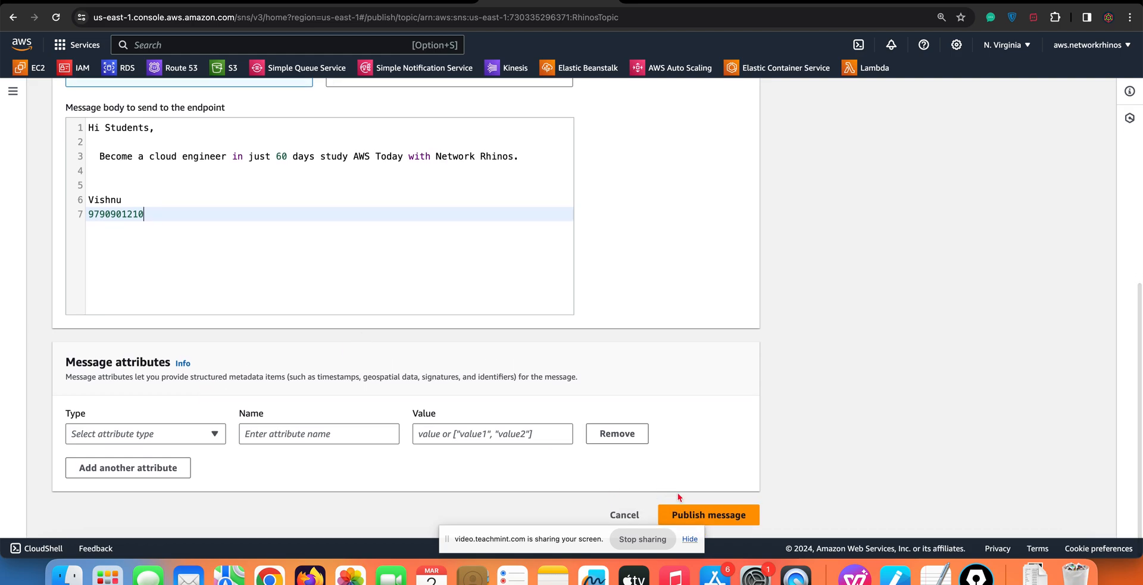
pyautogui.click(713, 519)
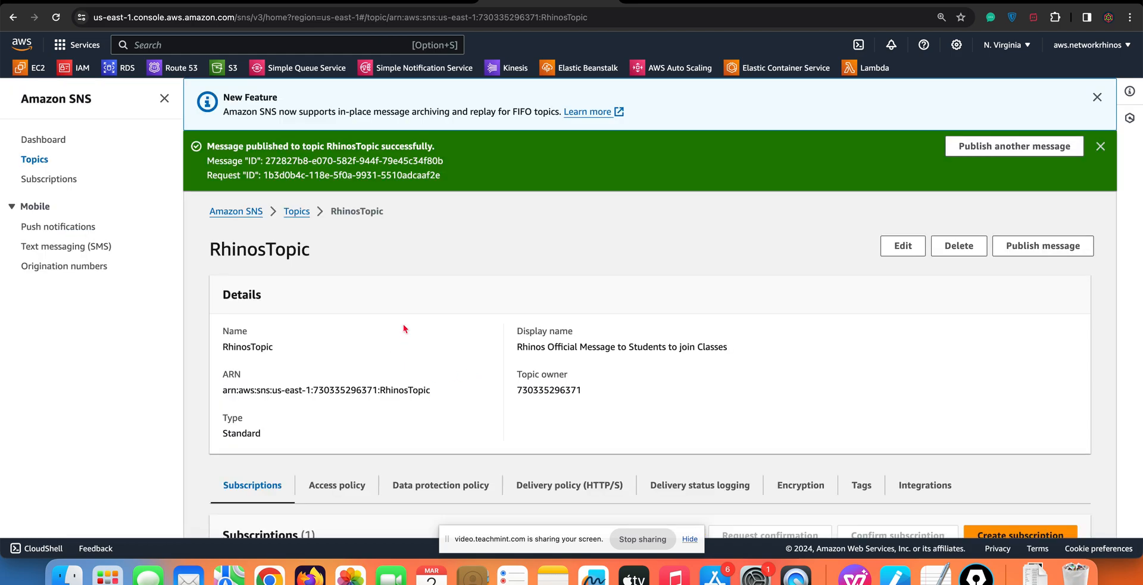
# Open the published "Join AWS Classes" message in the Gmail inbox to check its delivery, and return to the SNS console
pyautogui.click(692, 3)
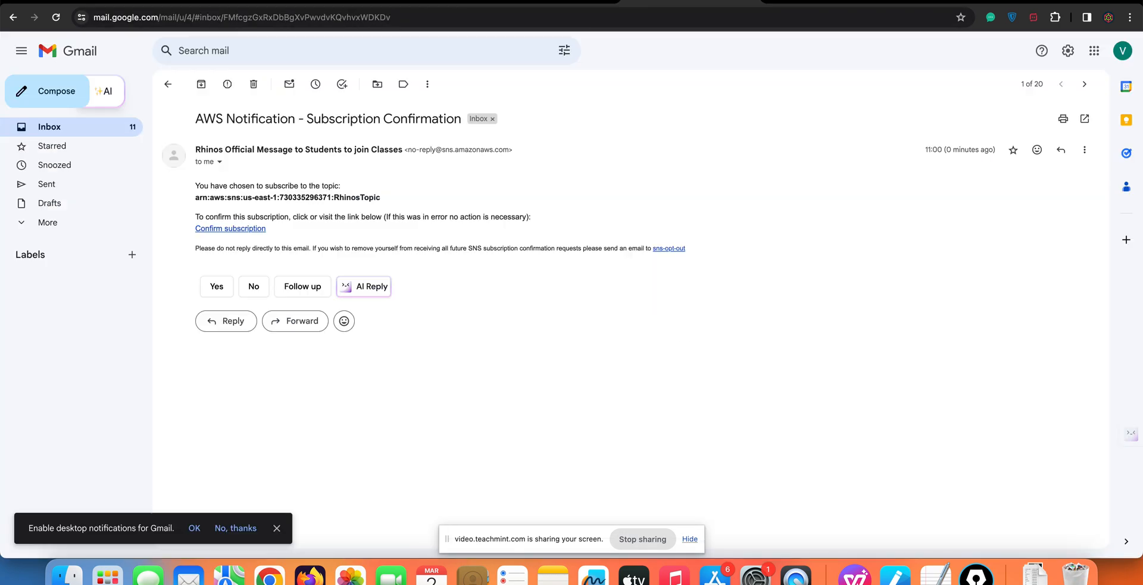
pyautogui.click(168, 84)
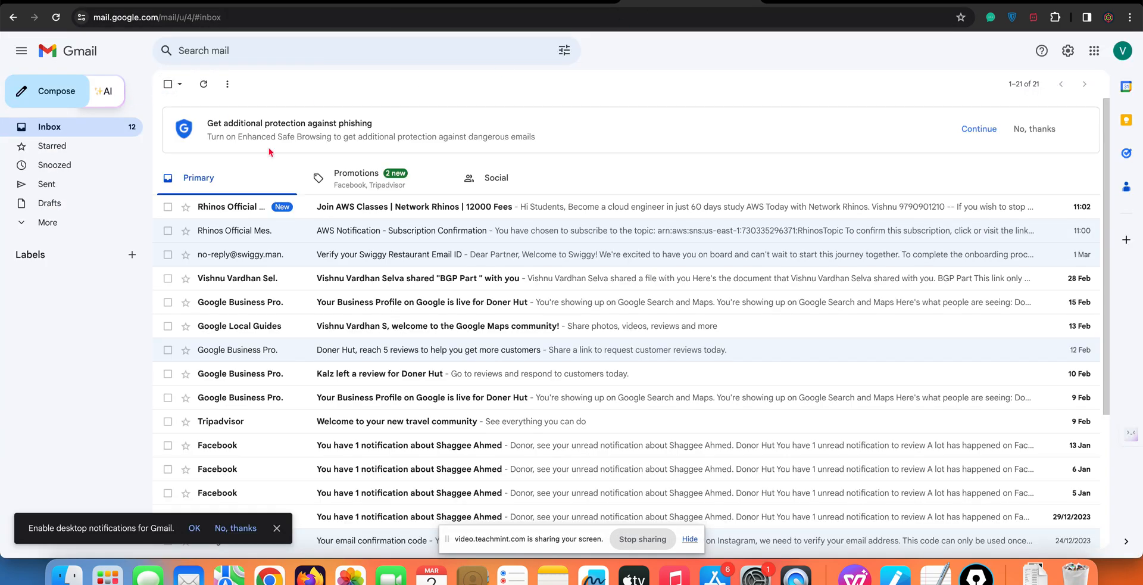
pyautogui.click(252, 209)
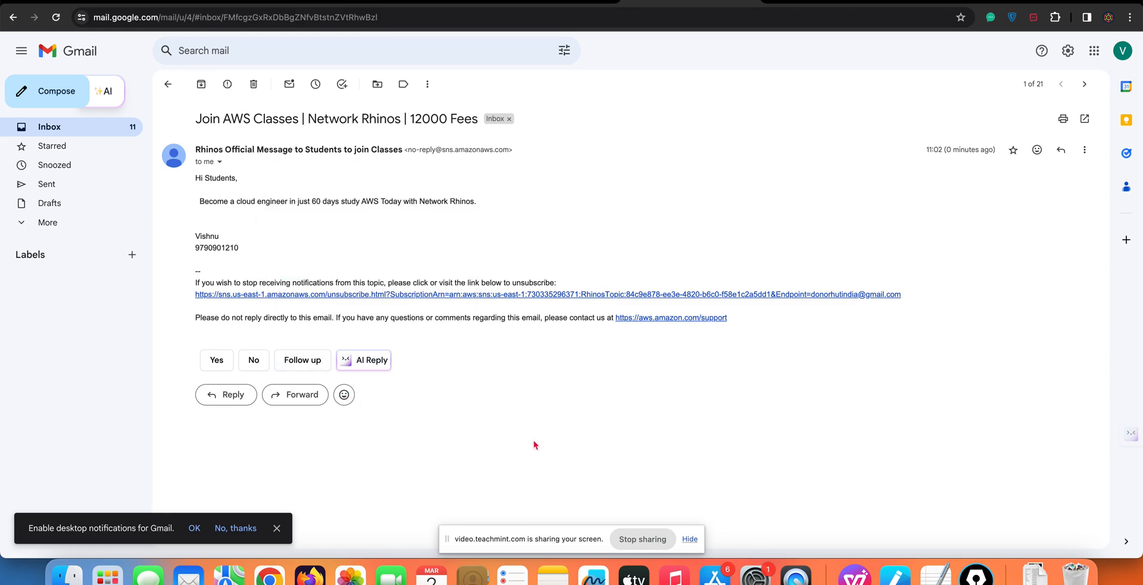
pyautogui.click(543, 2)
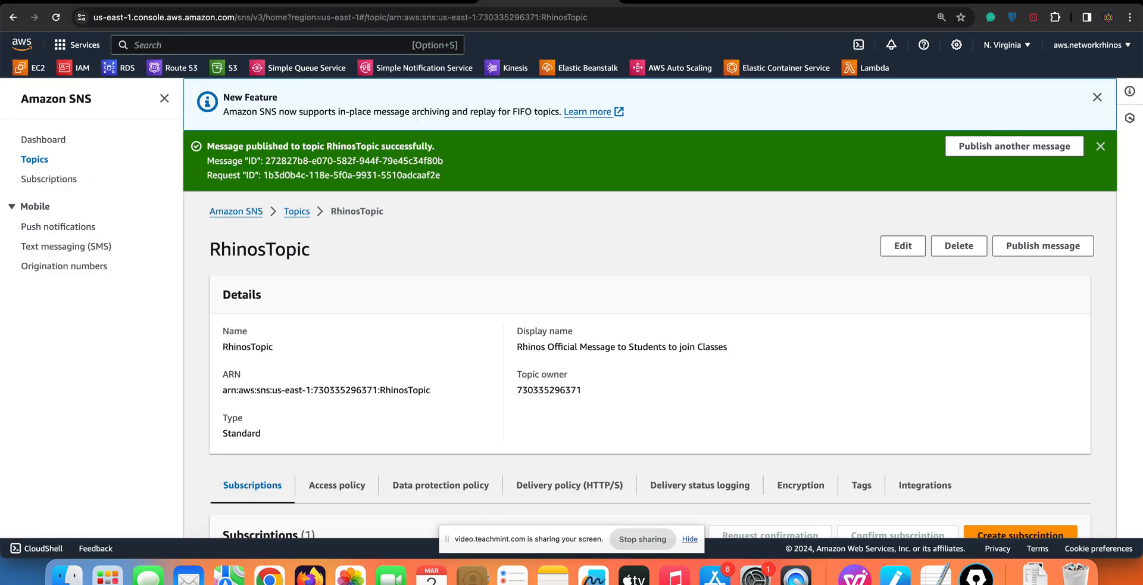